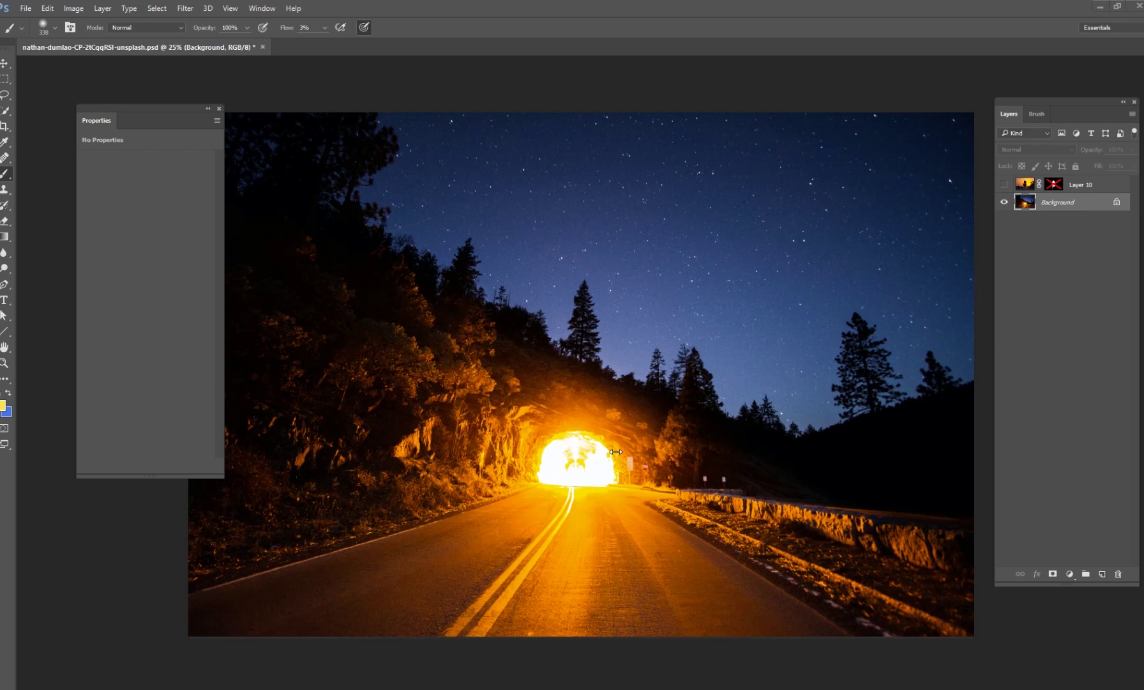
Make Layer 10 with the sunset rider visible and duplicate it
click(1004, 185)
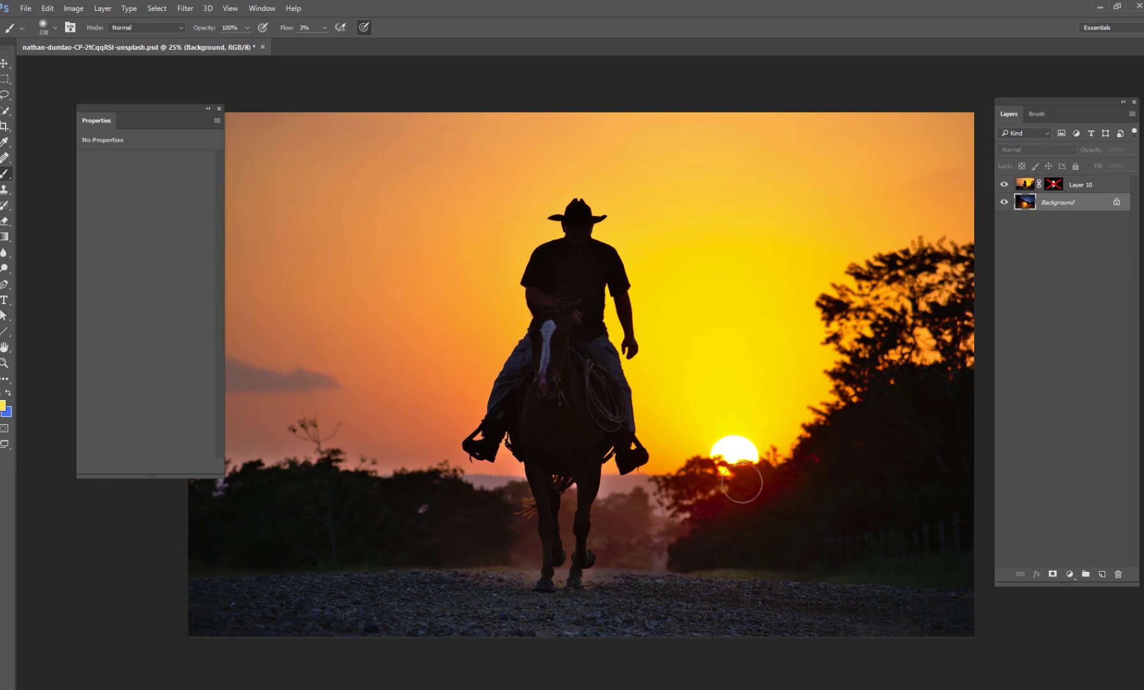
click(1002, 184)
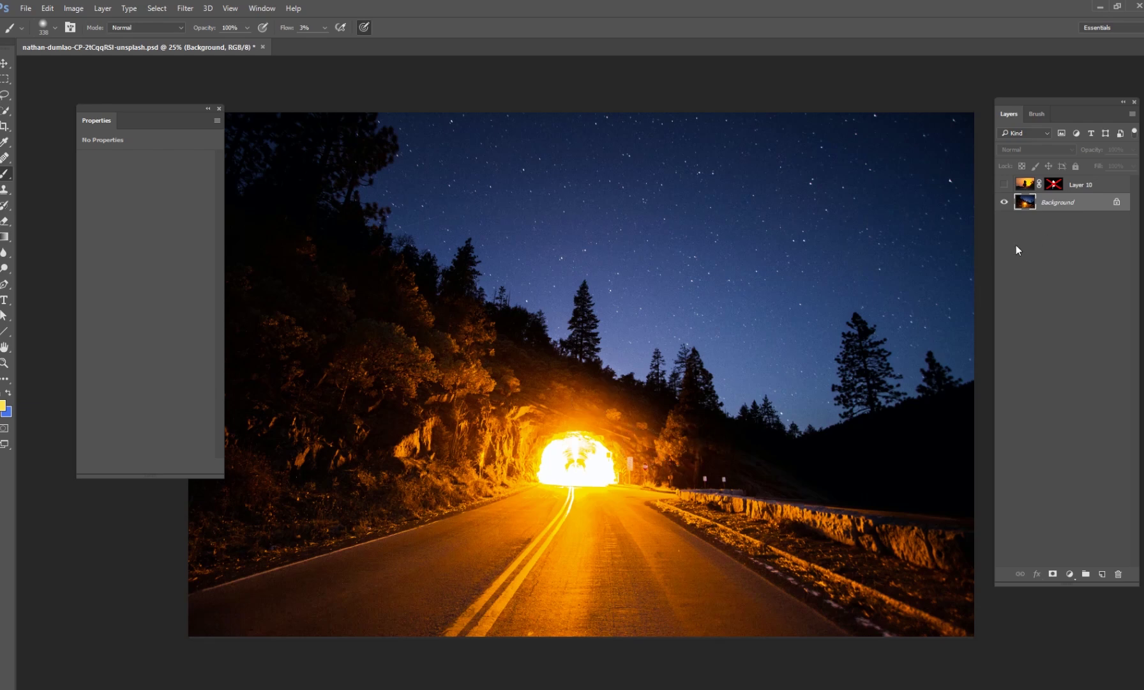
click(1004, 184)
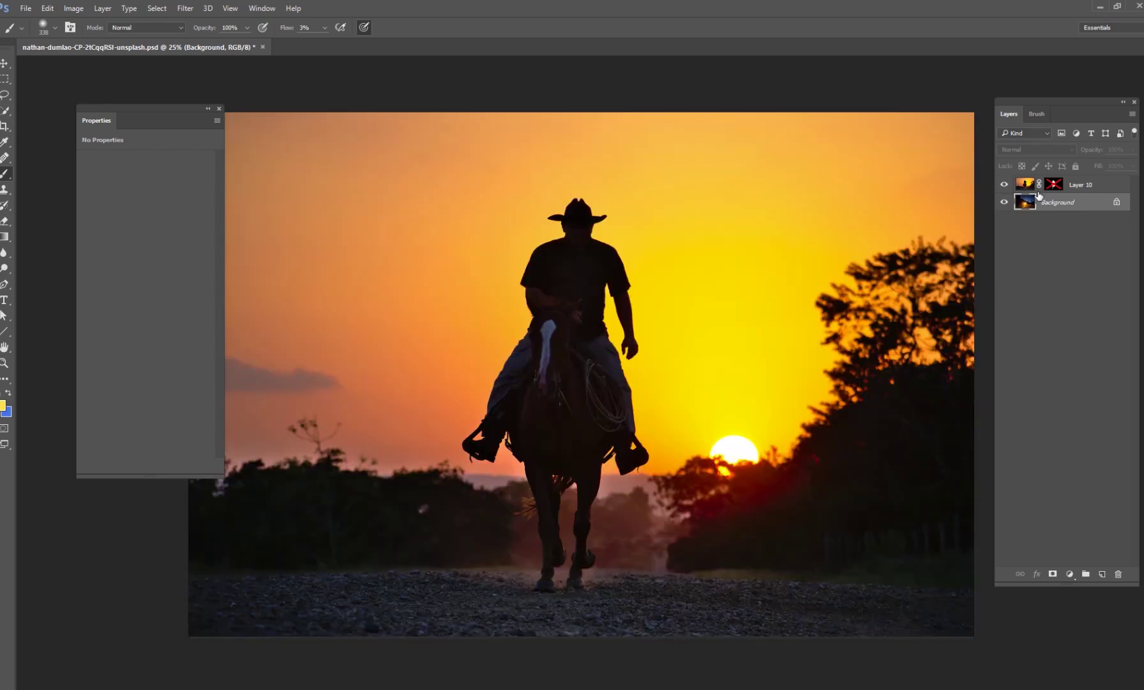
click(1084, 192)
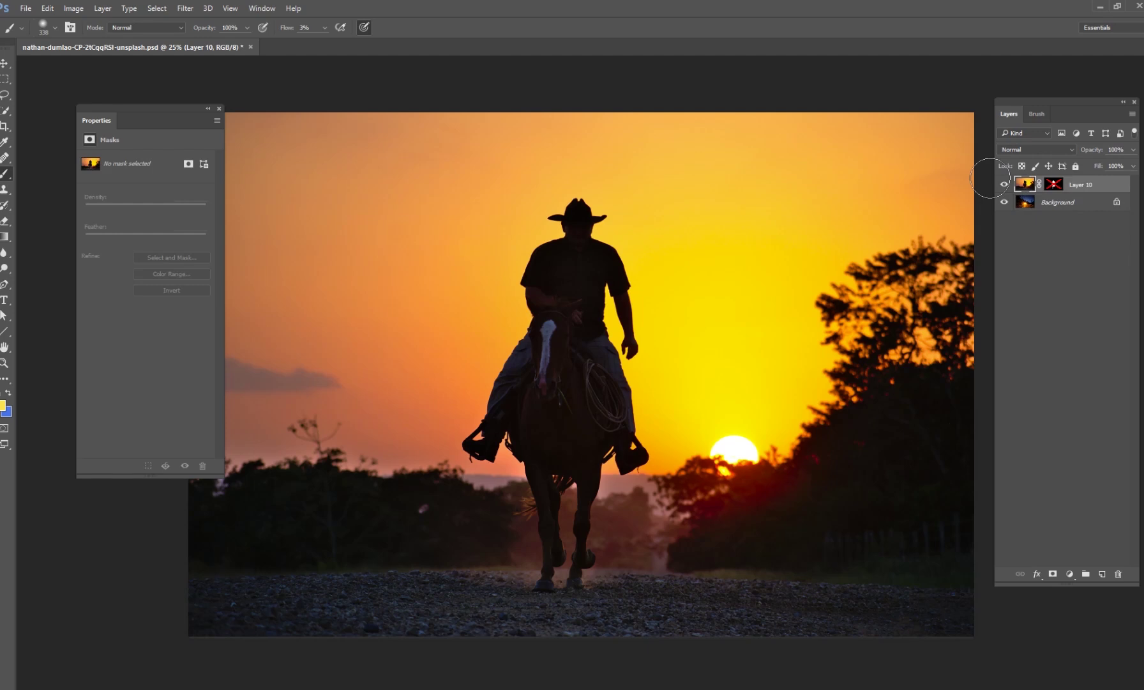
key(ctrl+j)
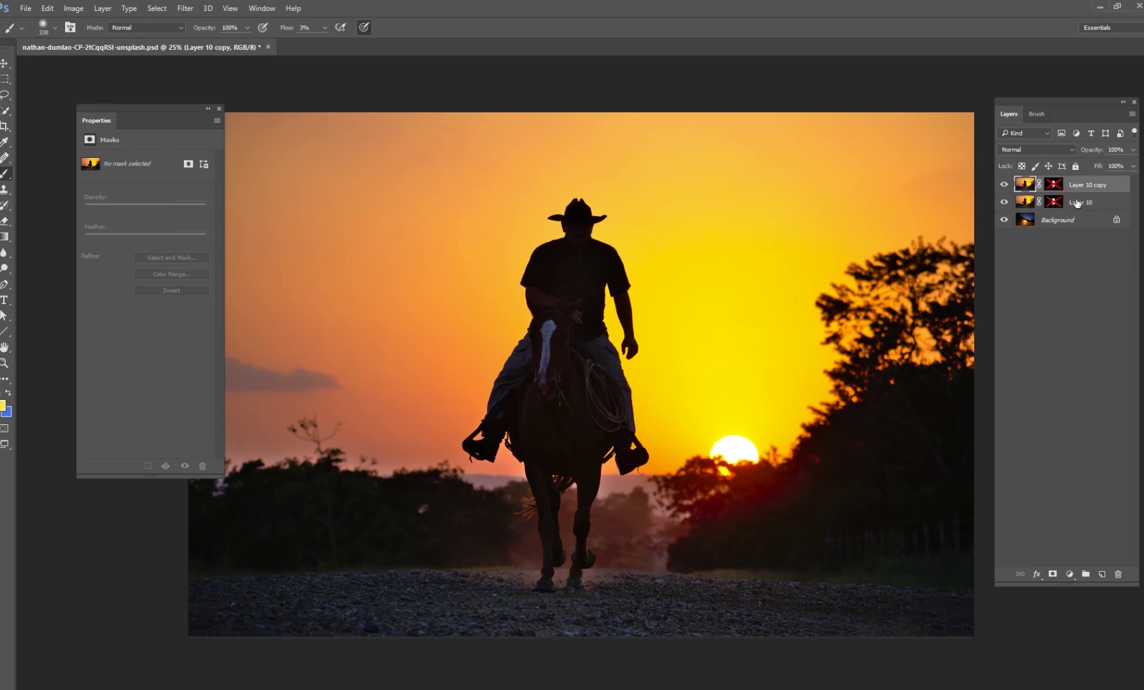
Apply the layer mask on the duplicated rider layer and hide the original Layer 10
right_click(1053, 186)
click(1052, 221)
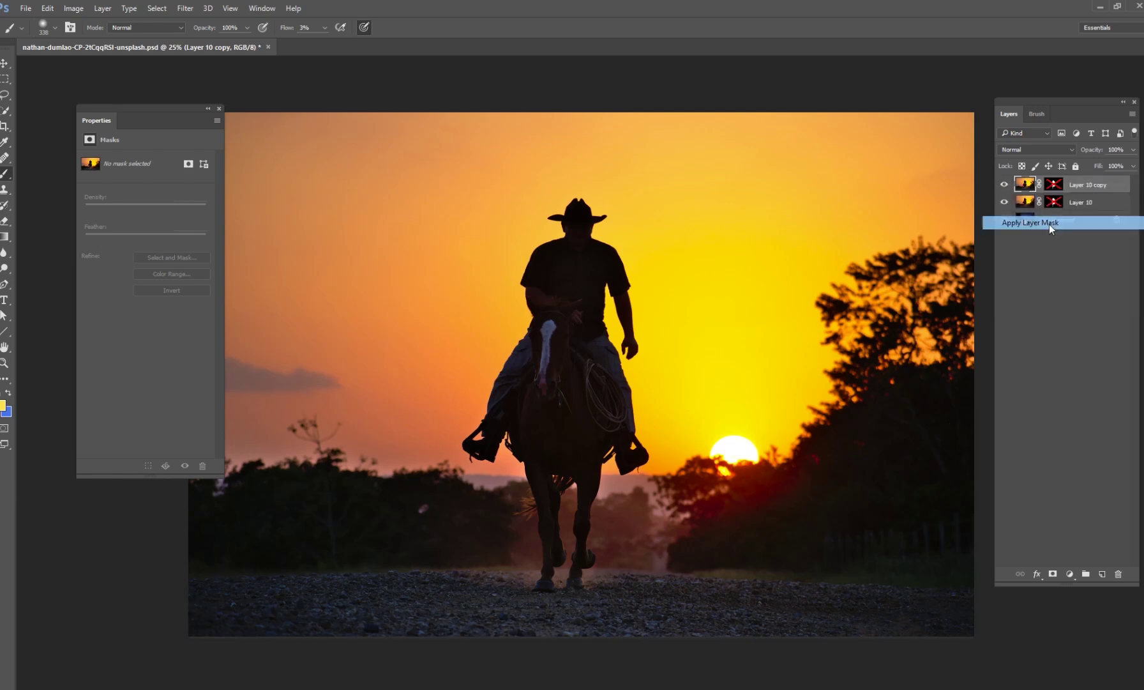
click(1004, 201)
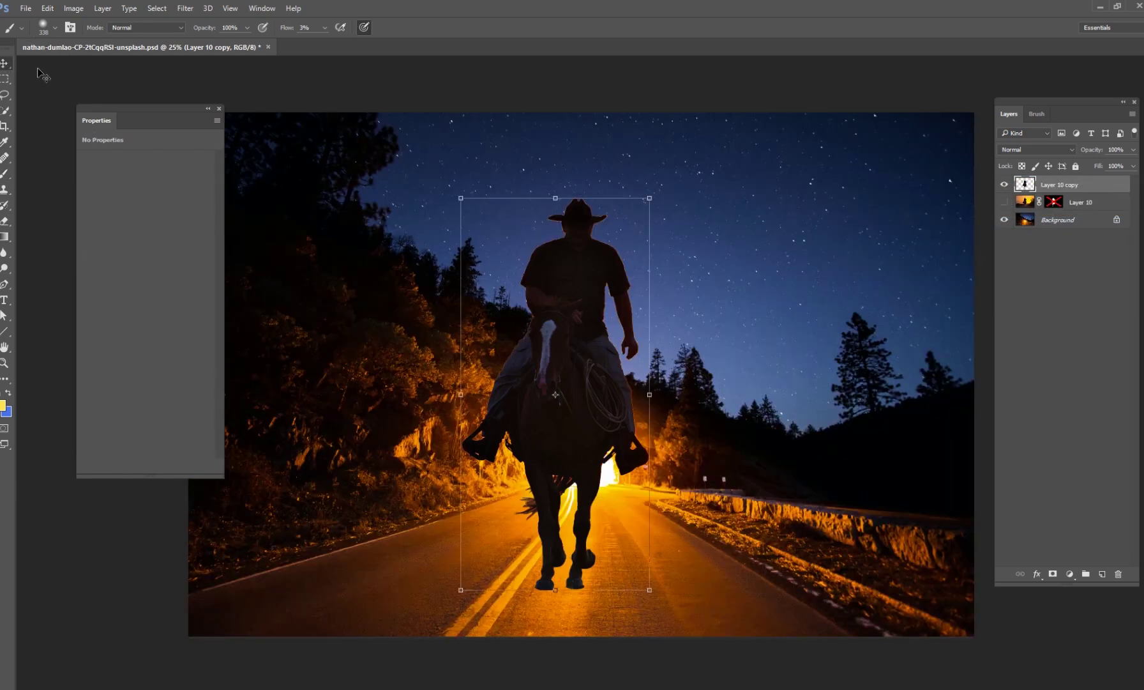
Try moving the cut-out rider slightly up and to the left over the road
click(5, 63)
drag(601, 367, 589, 342)
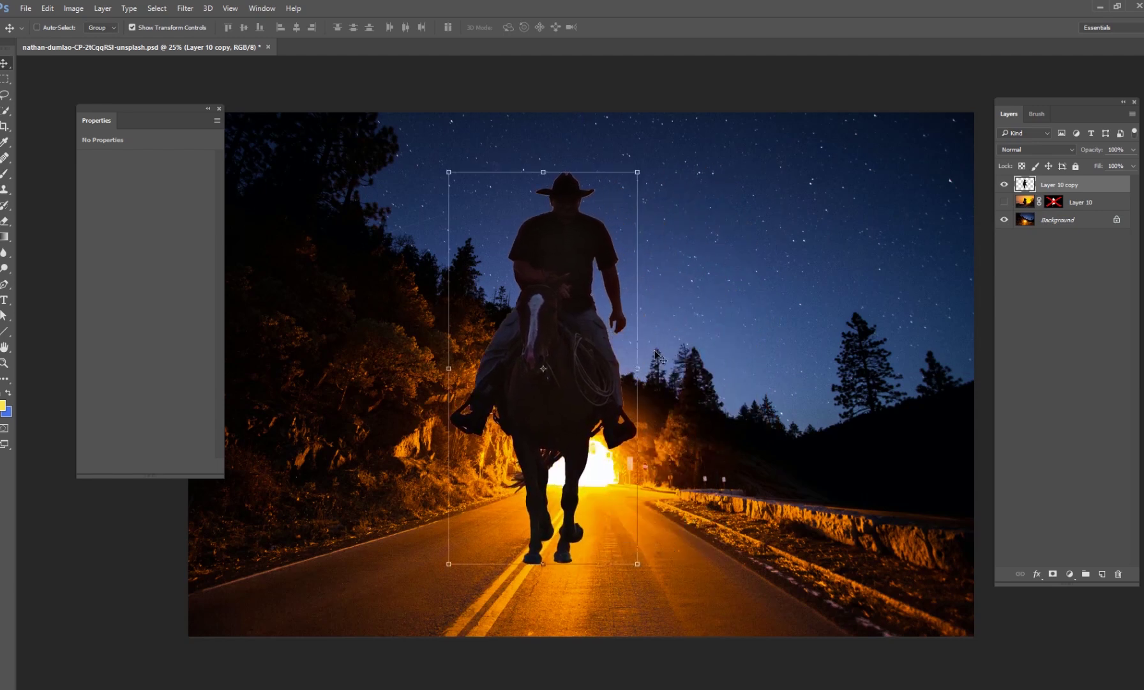
drag(925, 233, 937, 259)
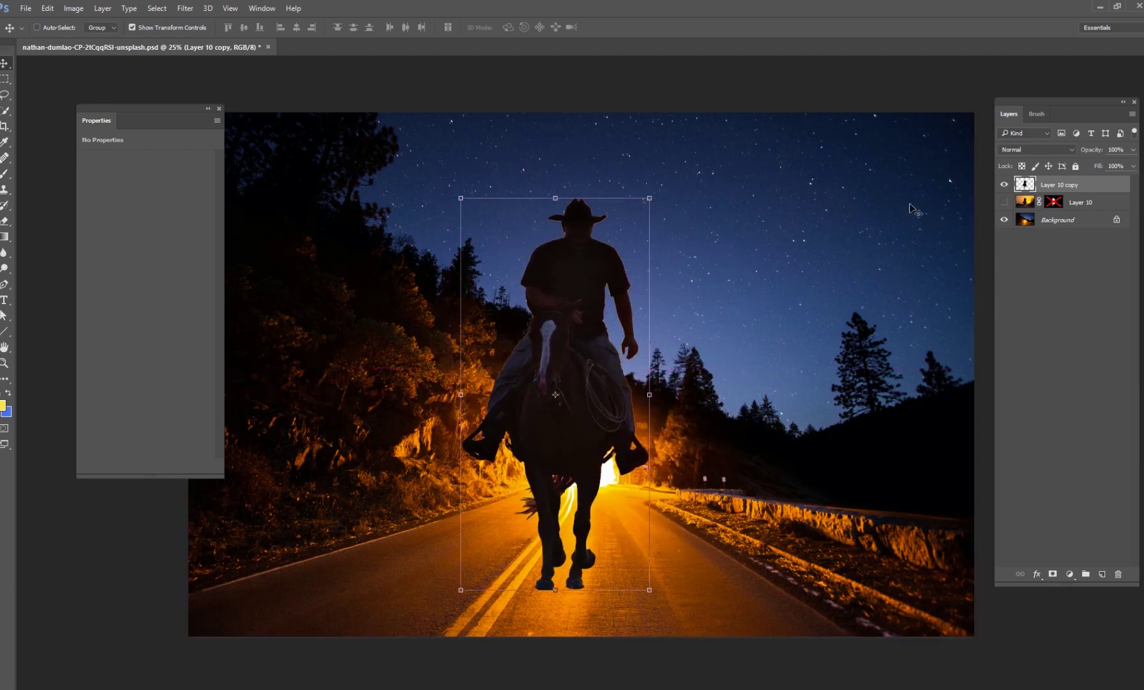
Duplicate the cut-out rider layer and select both copies together
key(ctrl)
key(ctrl+j)
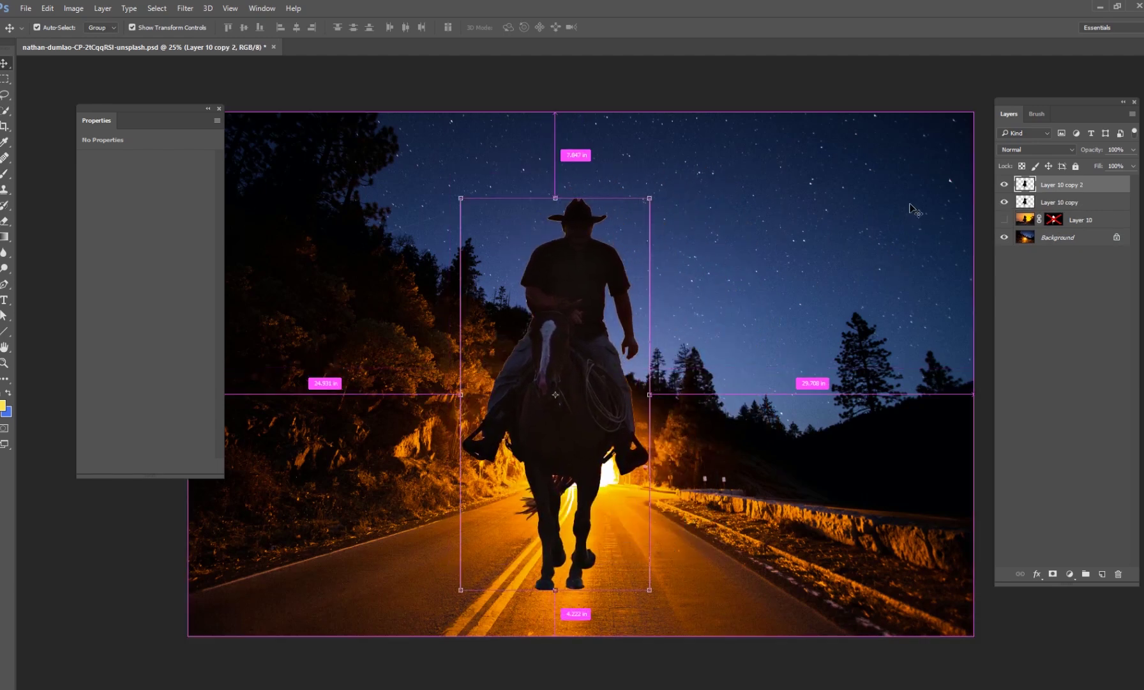
ctrl+click(1081, 203)
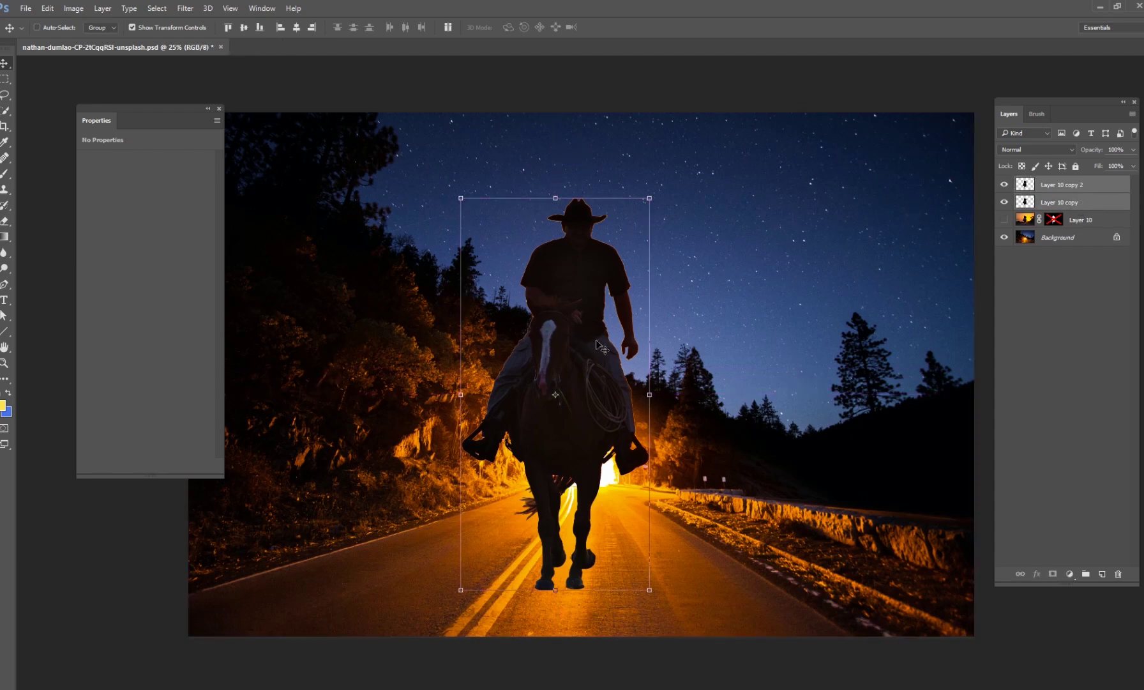
Scale both rider copies to about 58%, rotate them about -1.18°, and place them on the road in front of the tunnel
drag(597, 343, 661, 317)
drag(733, 171, 609, 297)
mouse_move(597, 310)
mouse_down()
mouse_move(585, 327)
mouse_move(597, 292)
mouse_up()
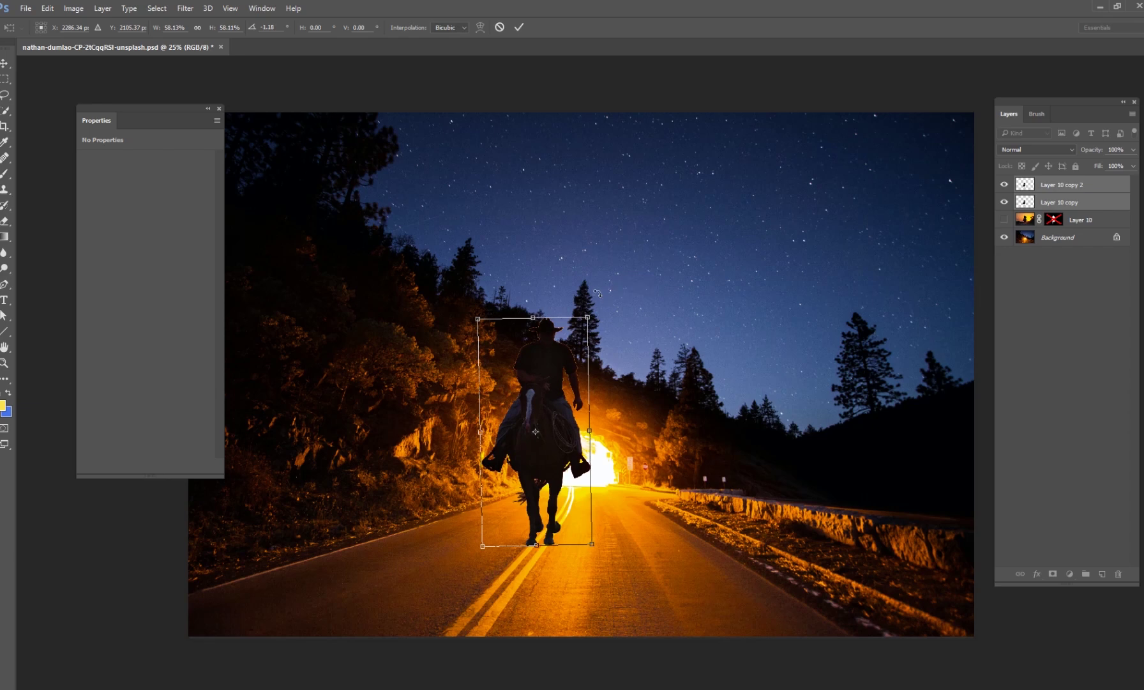
click(519, 28)
Flip the lower rider copy vertically below the hooves, stretch it to about -69% height and skew it about -48° as a cast shadow
click(1070, 203)
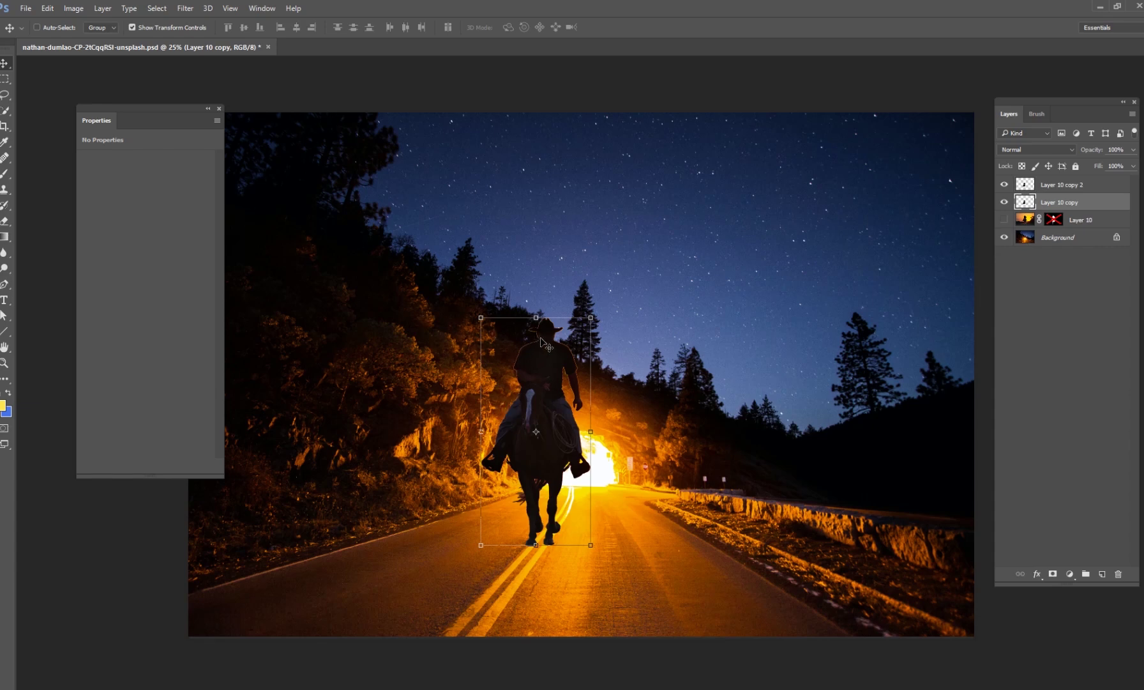
drag(536, 317, 552, 635)
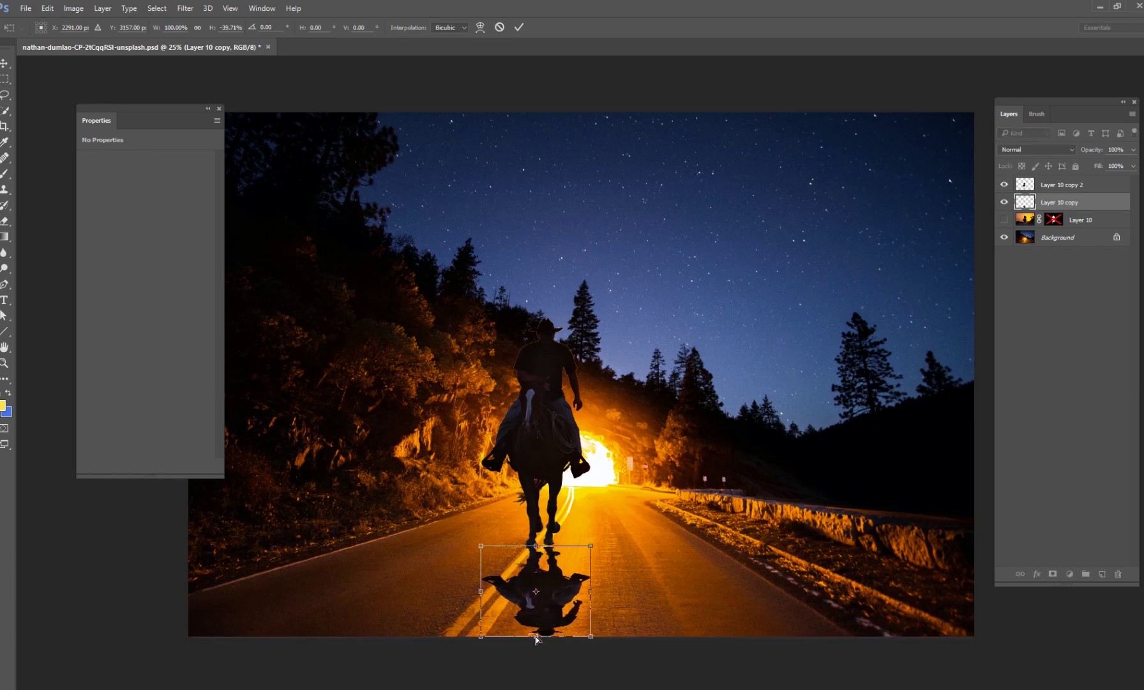
drag(536, 637, 393, 681)
drag(535, 545, 542, 537)
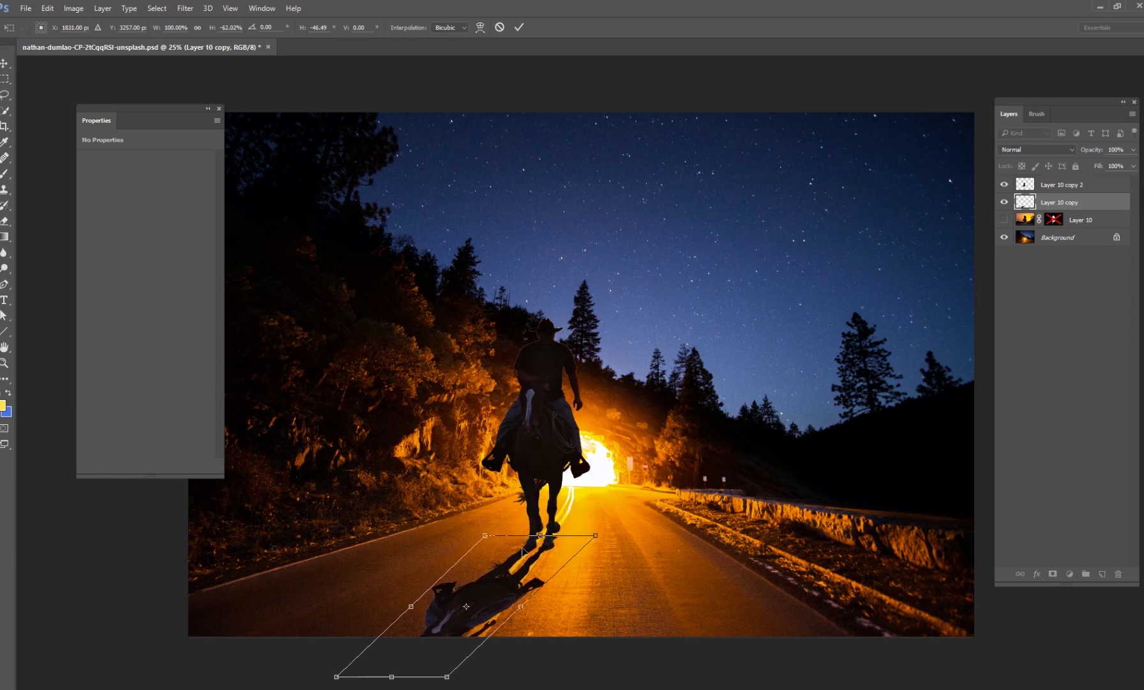
drag(398, 674, 396, 677)
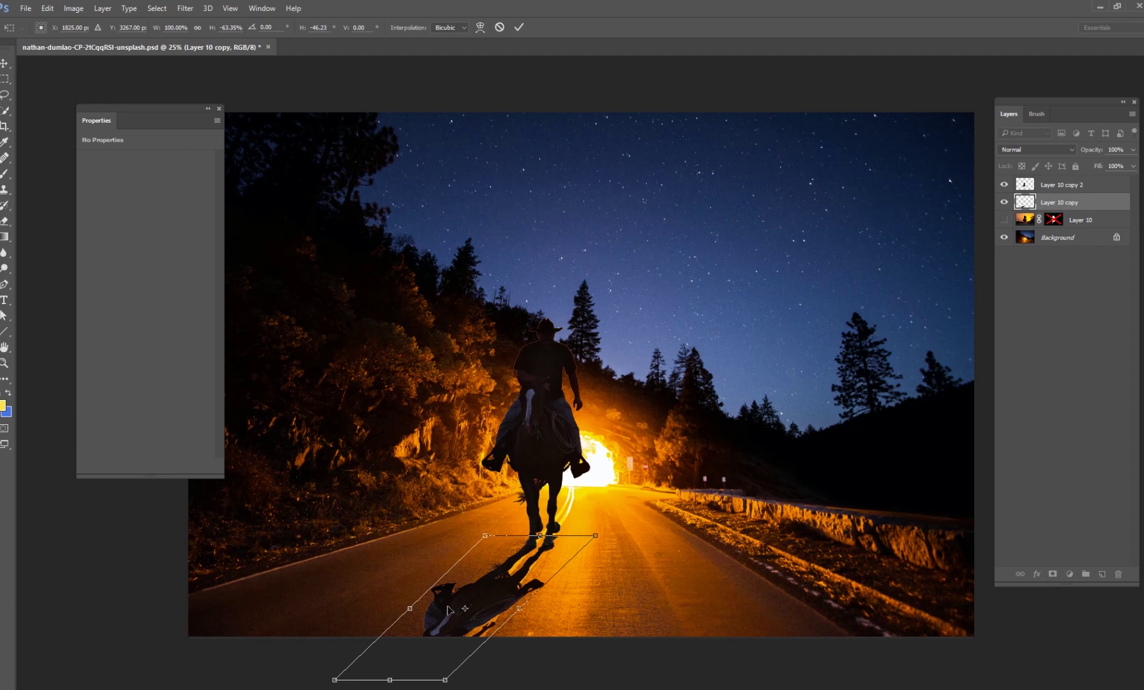
mouse_move(389, 682)
mouse_down()
mouse_move(381, 689)
mouse_move(383, 671)
mouse_move(384, 682)
mouse_up()
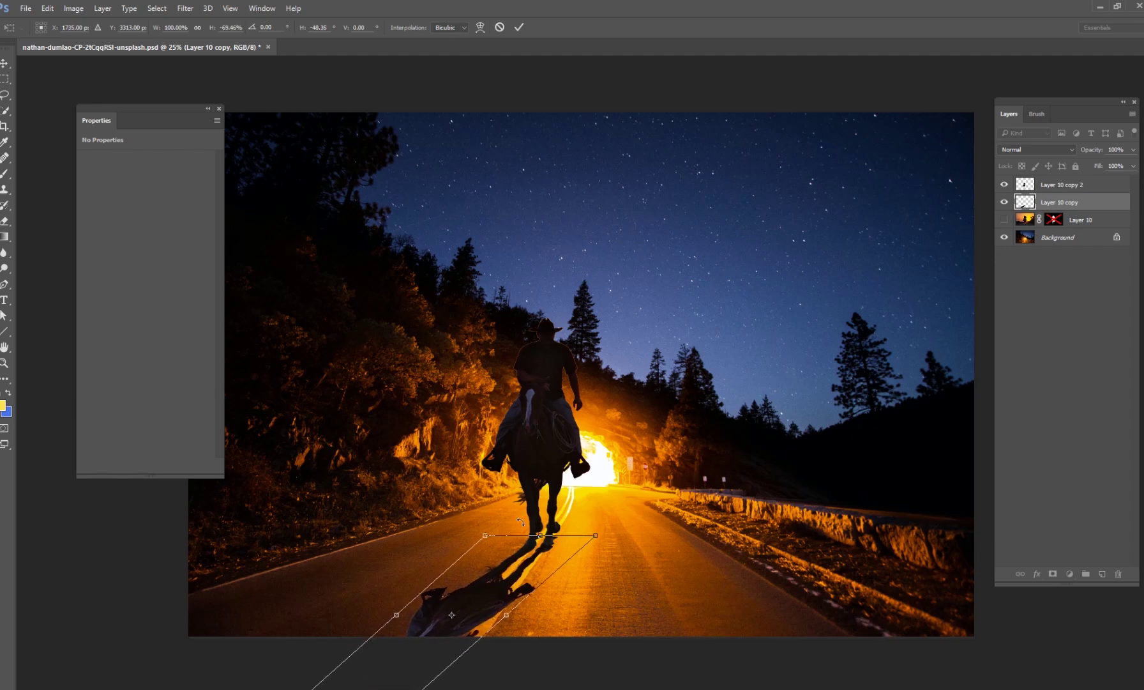
drag(542, 539, 540, 534)
click(519, 26)
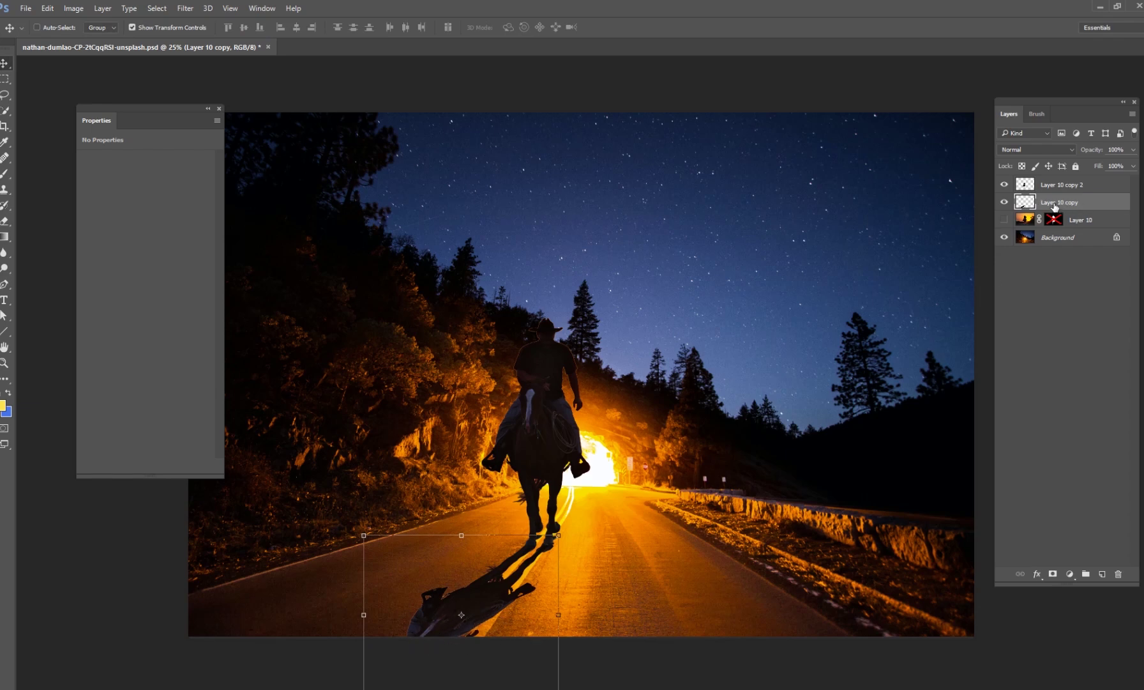
Set the shadow layer's blend mode to Multiply and its opacity to 78%
click(1024, 152)
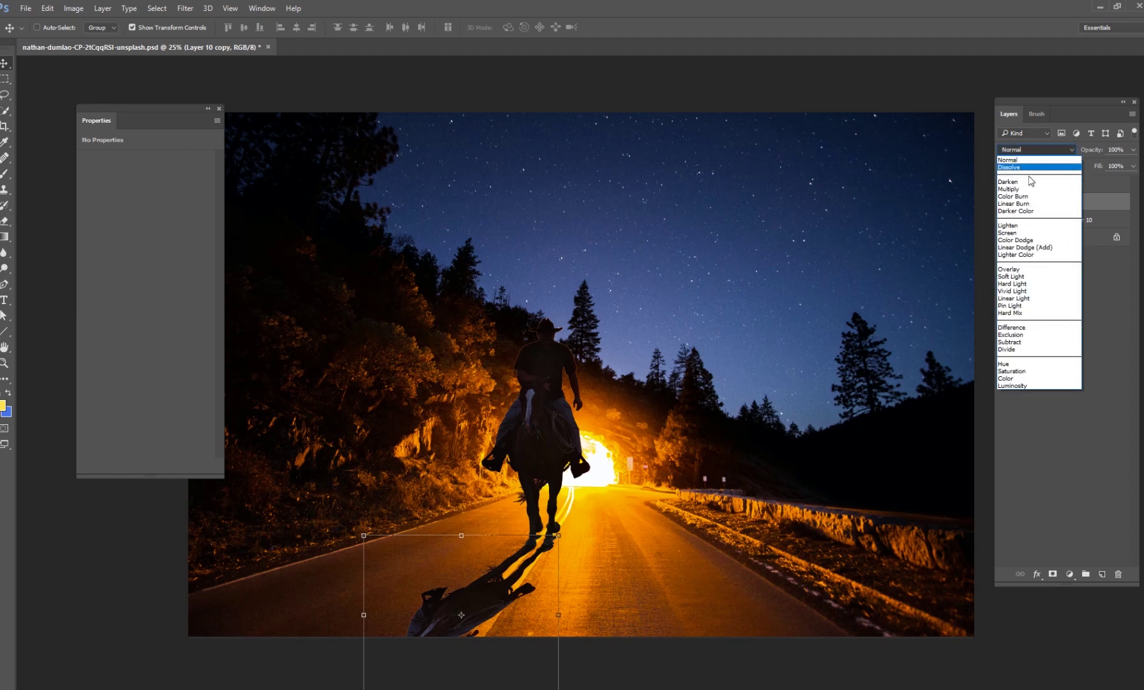
click(1027, 189)
click(1065, 240)
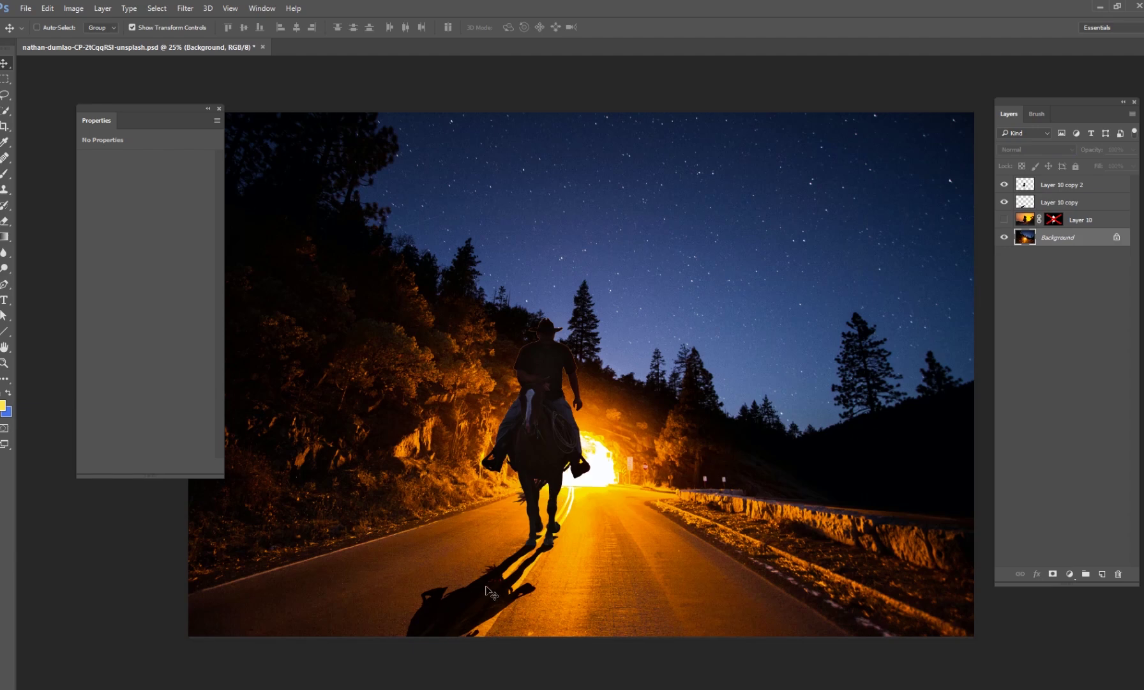
click(1072, 202)
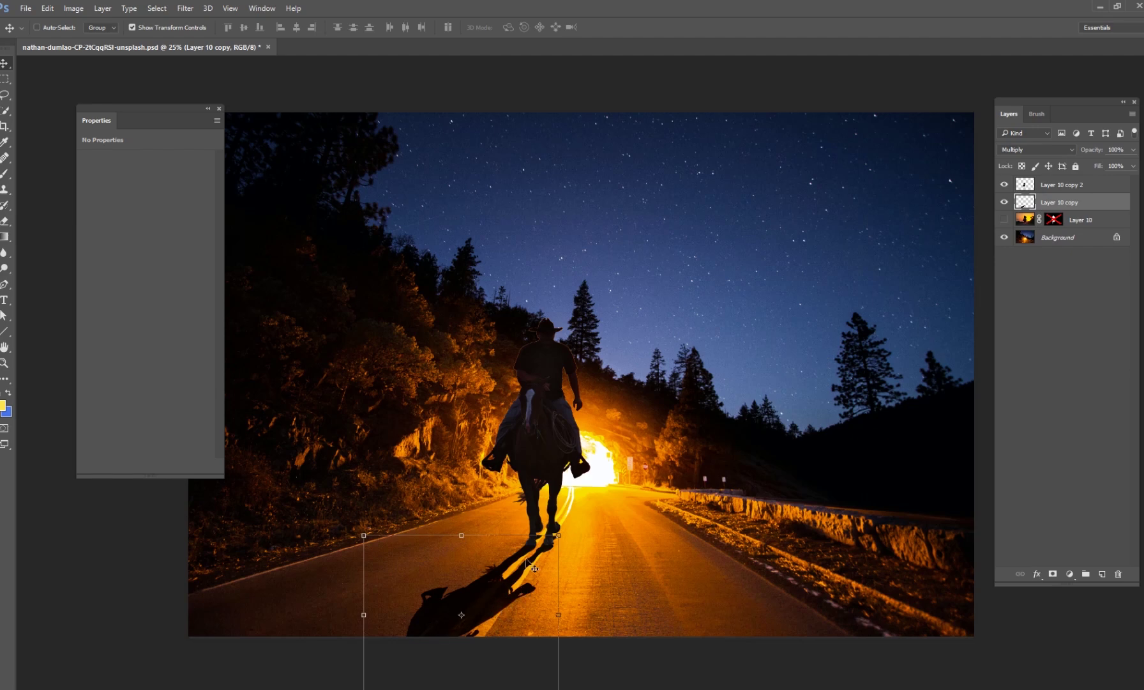
click(1133, 150)
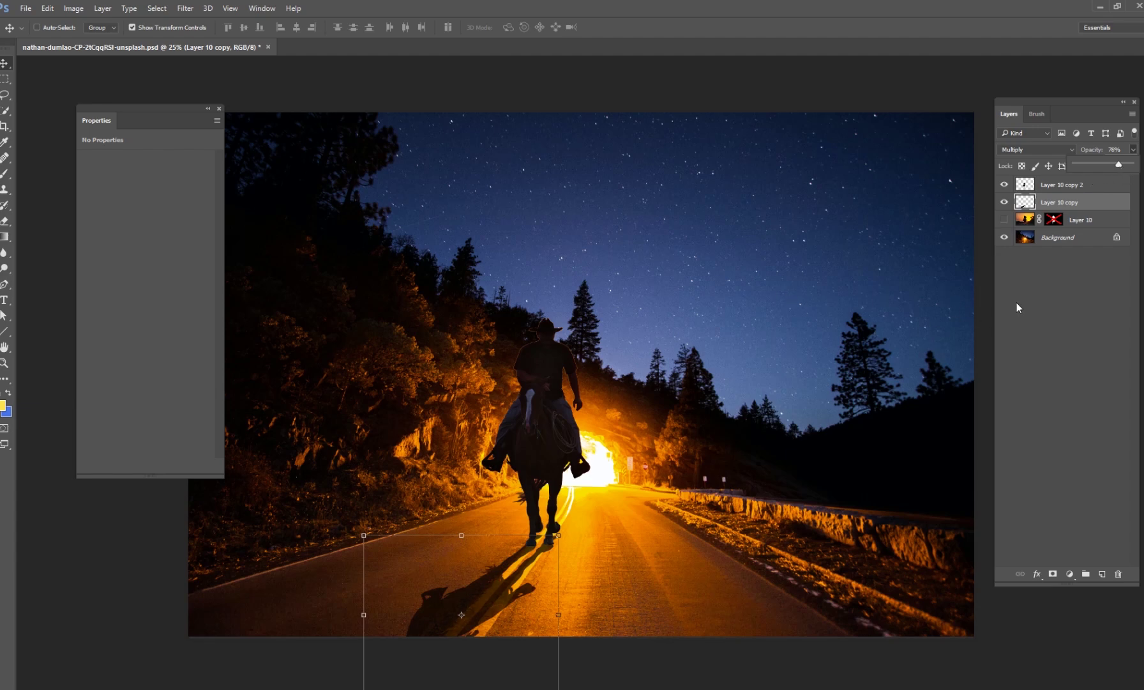
click(1057, 238)
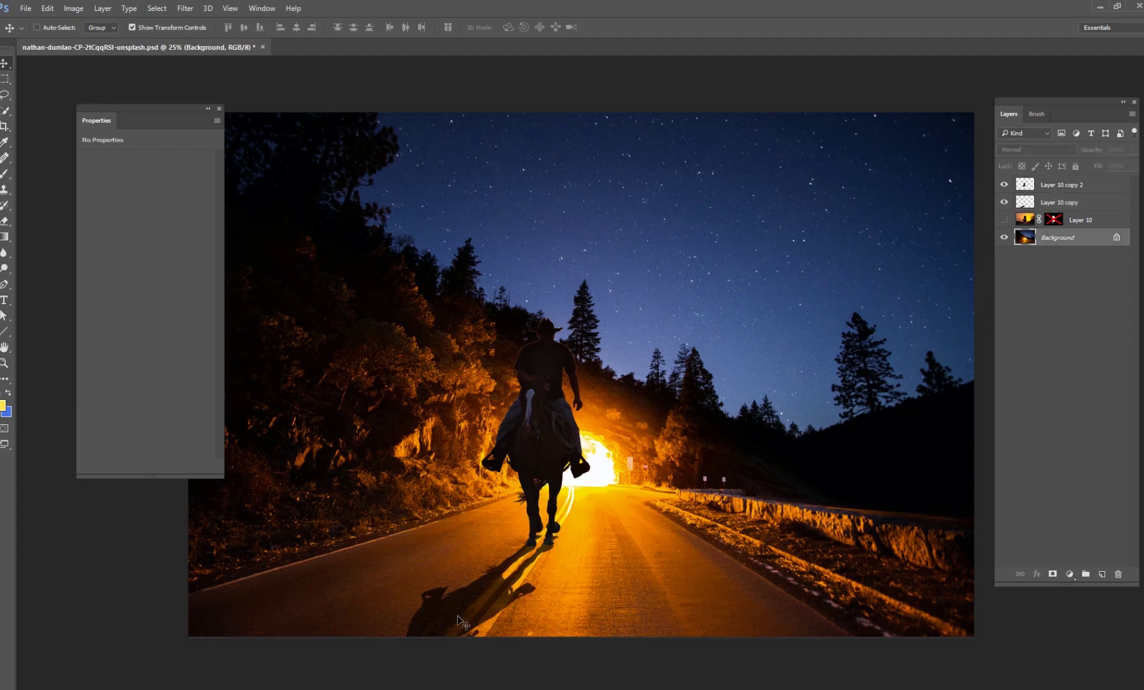
Soften the shadow with the Blur tool at 100% strength, using a 259 px brush and a 155 px brush nearer the hooves
click(1060, 203)
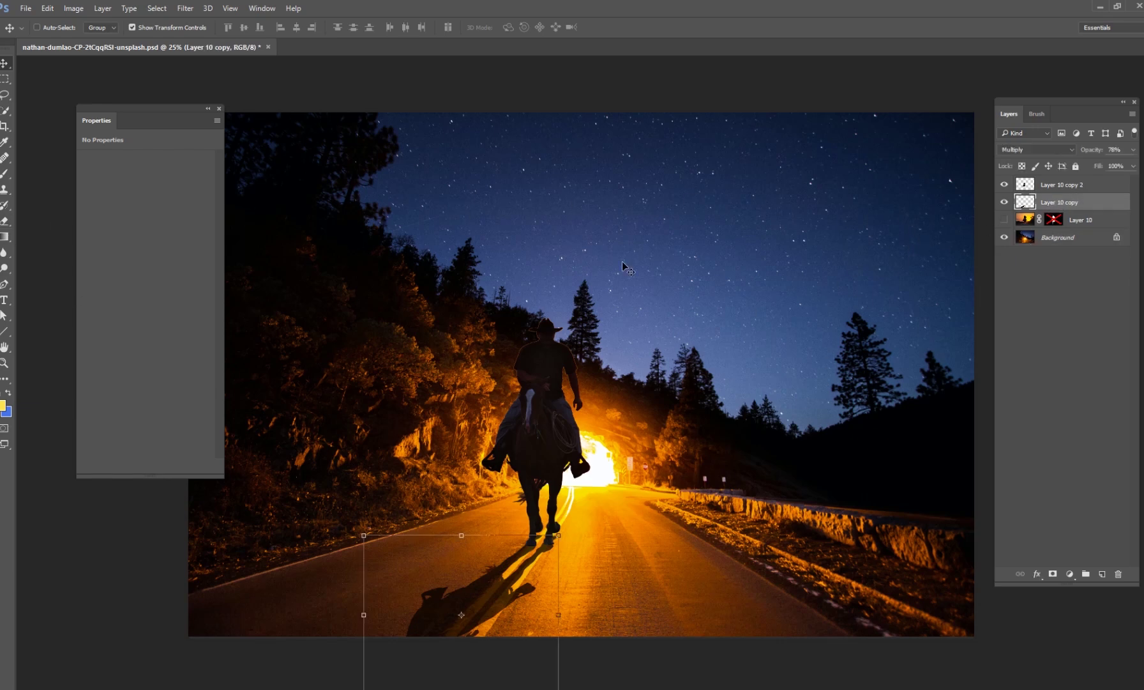
click(4, 253)
right_click(488, 504)
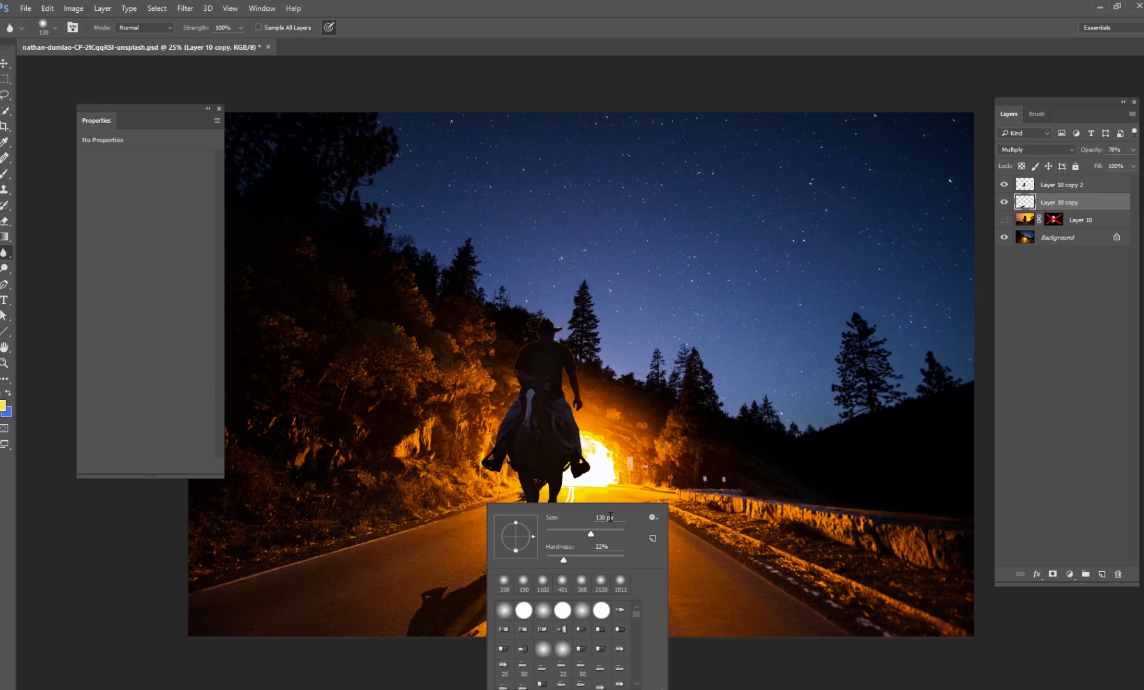
click(390, 645)
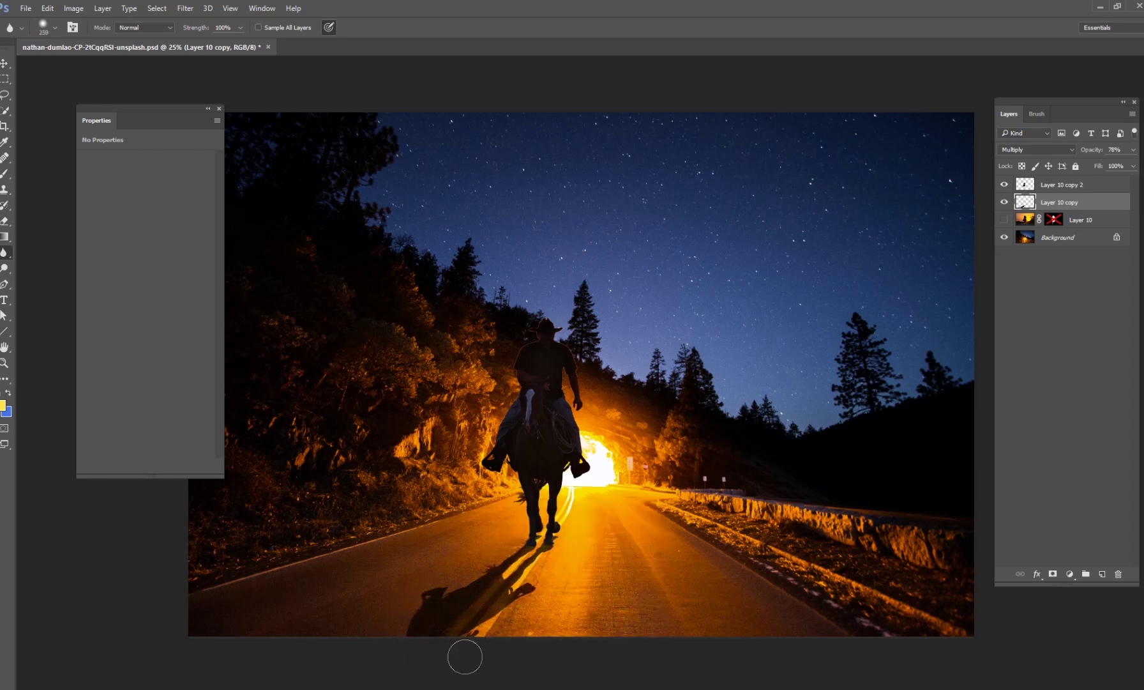
mouse_move(521, 590)
mouse_down()
mouse_move(467, 623)
mouse_move(411, 613)
mouse_move(406, 626)
mouse_move(548, 560)
mouse_up()
right_click(631, 560)
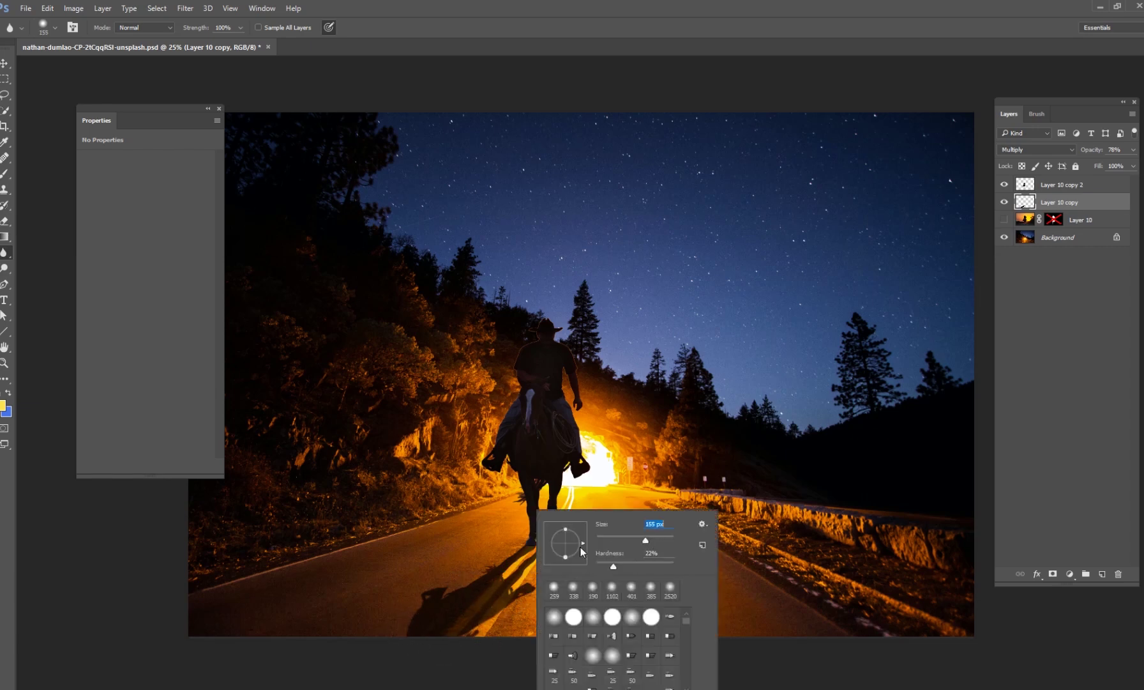
click(523, 570)
mouse_move(496, 566)
mouse_down()
mouse_move(486, 579)
mouse_move(503, 578)
mouse_up()
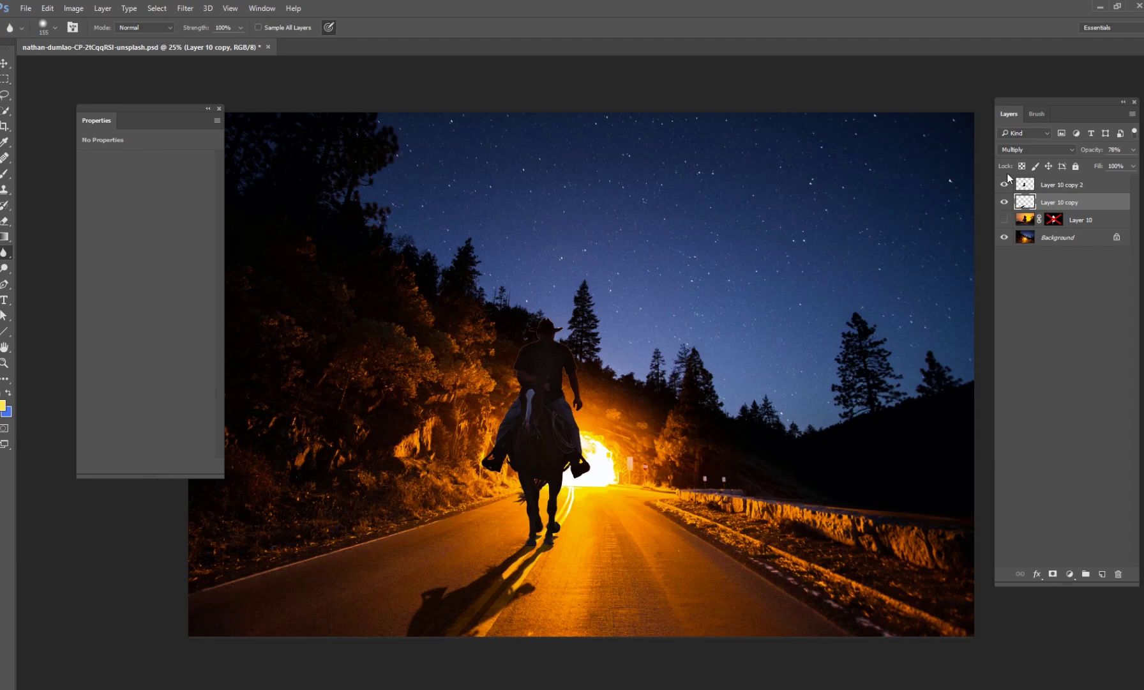
Move the original Layer 10 above both rider copies and make it visible
key(ctrl+equal)
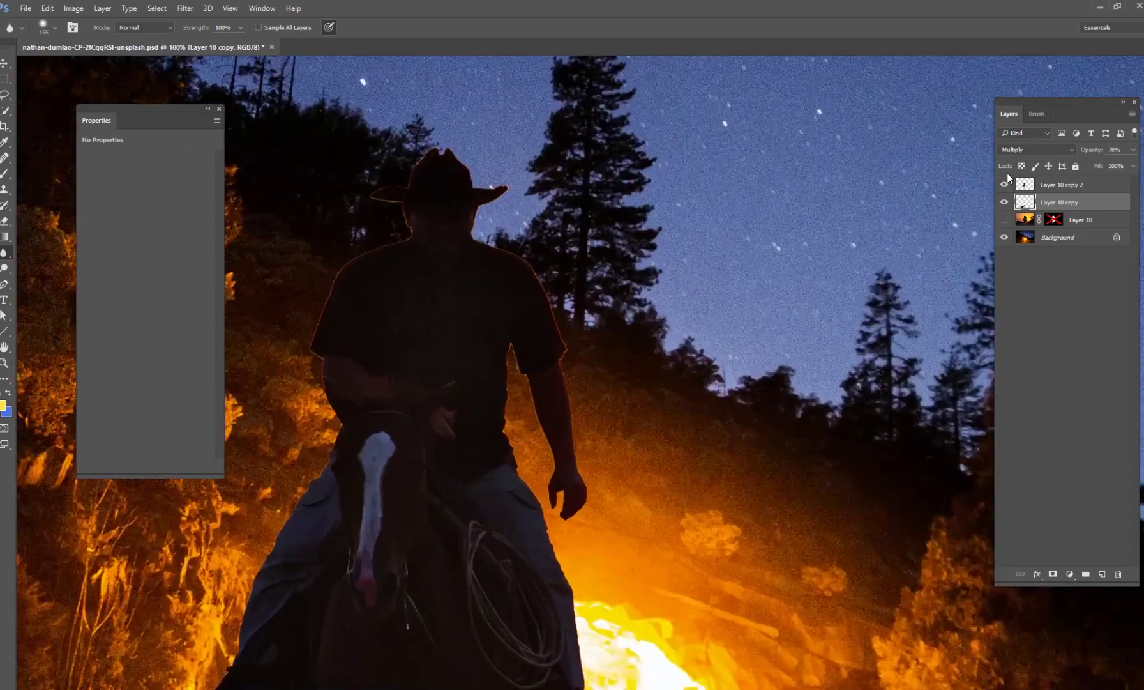
drag(780, 448, 890, 488)
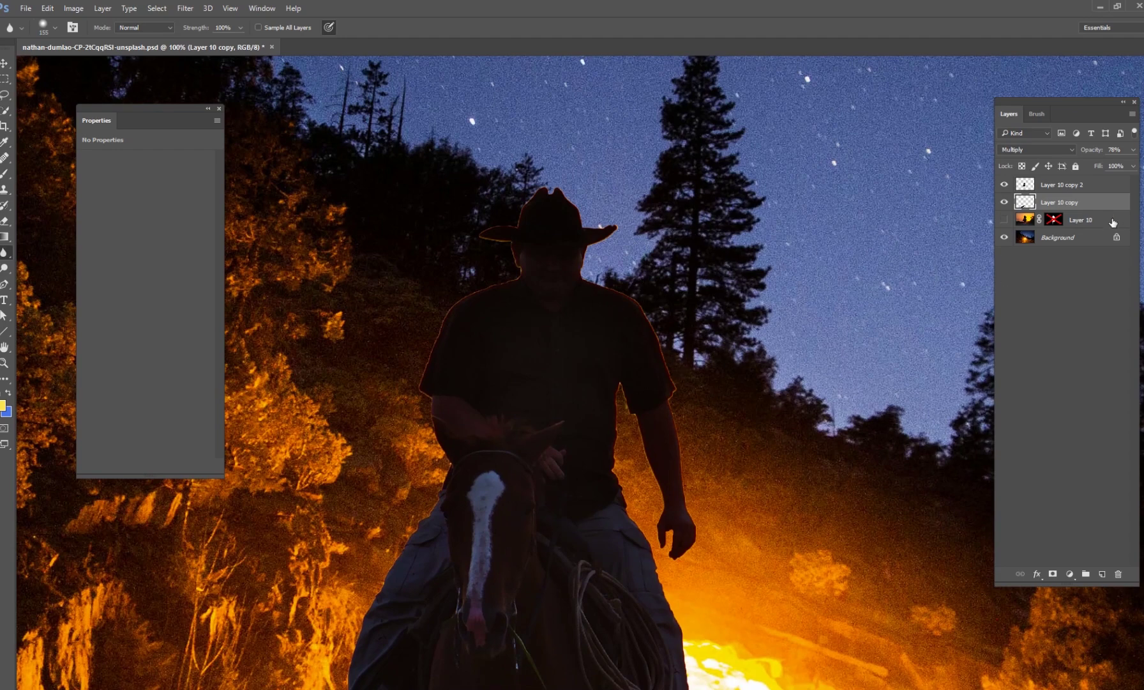
drag(1023, 218, 1024, 184)
click(1003, 185)
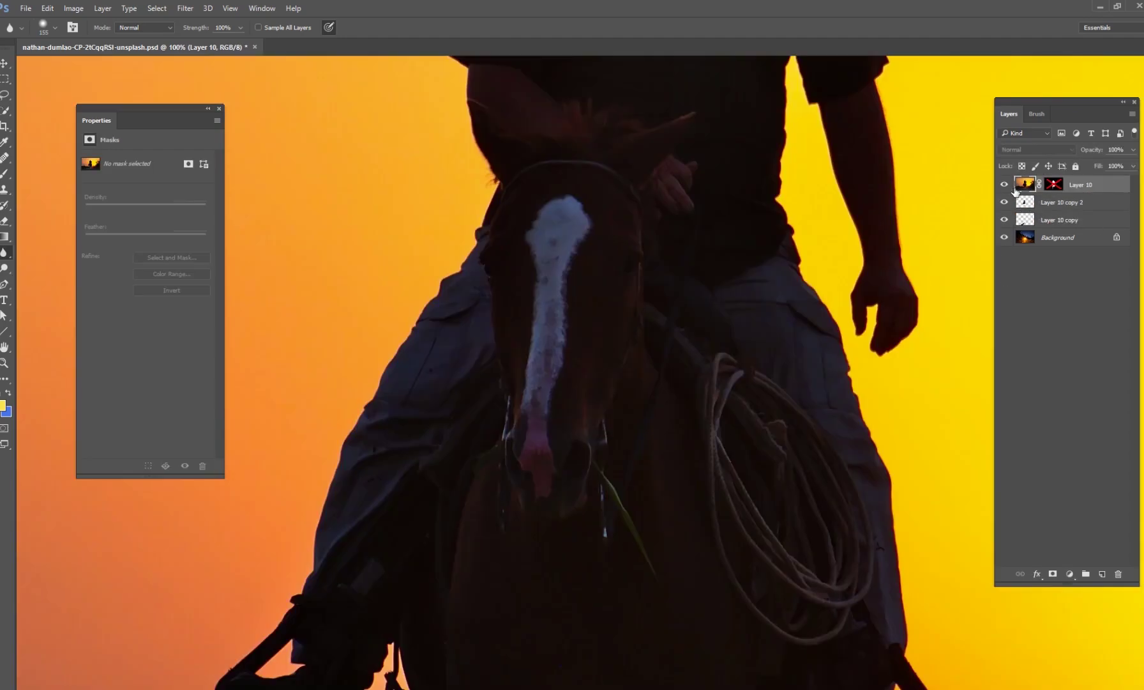
Examine the rider's lighting and edges in the sunset photo, then hide Layer 10 and compare them with the night composite
drag(727, 285, 695, 521)
drag(716, 352, 660, 500)
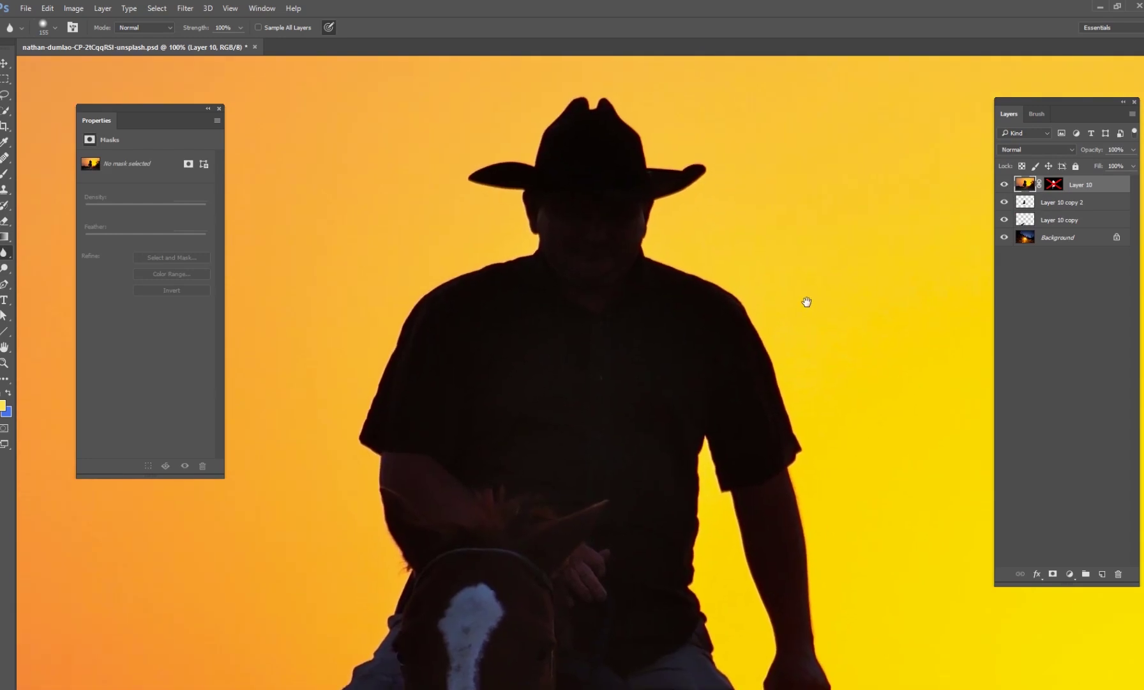
drag(690, 453, 598, 389)
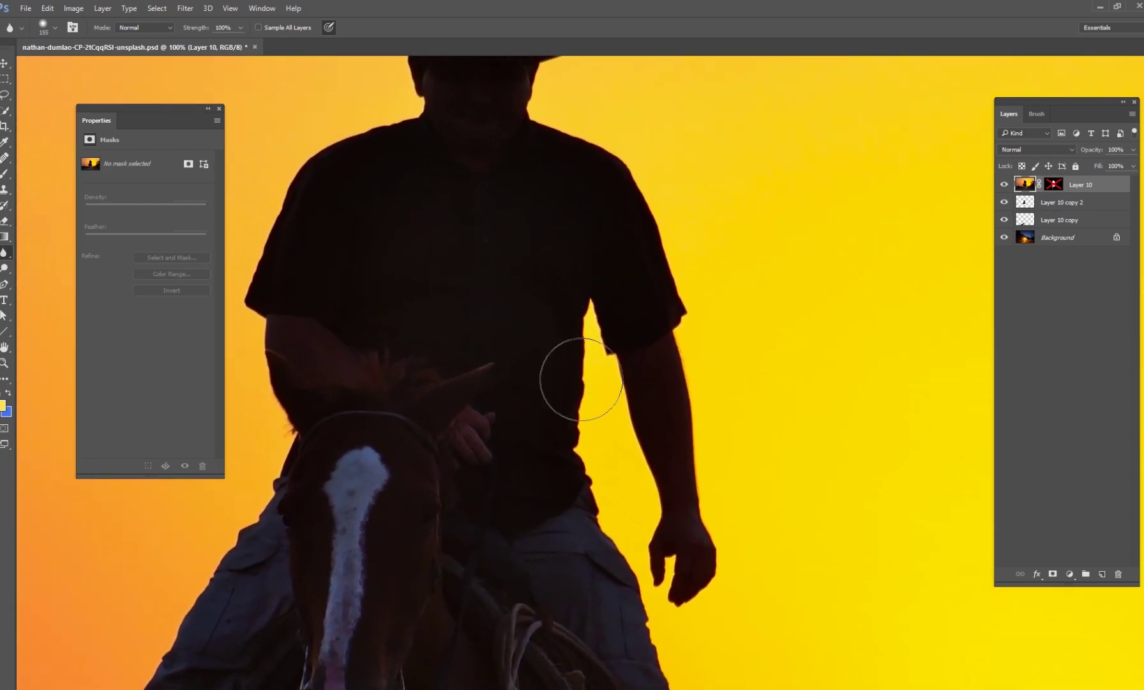
drag(613, 604, 618, 550)
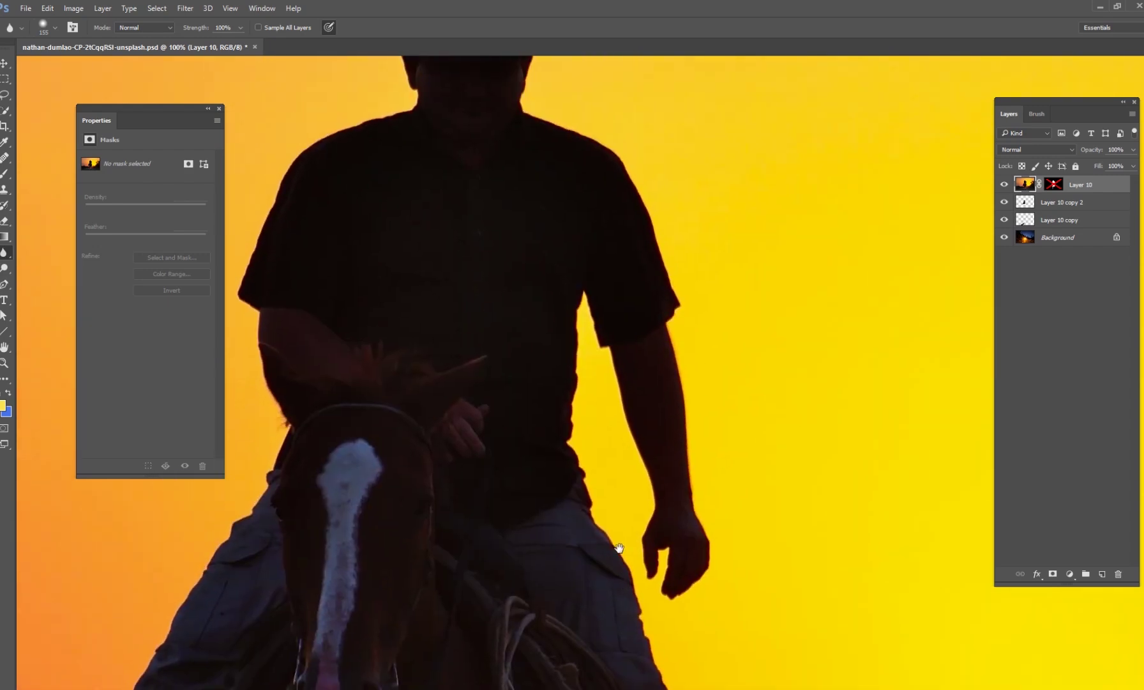
click(1005, 186)
drag(544, 514, 711, 307)
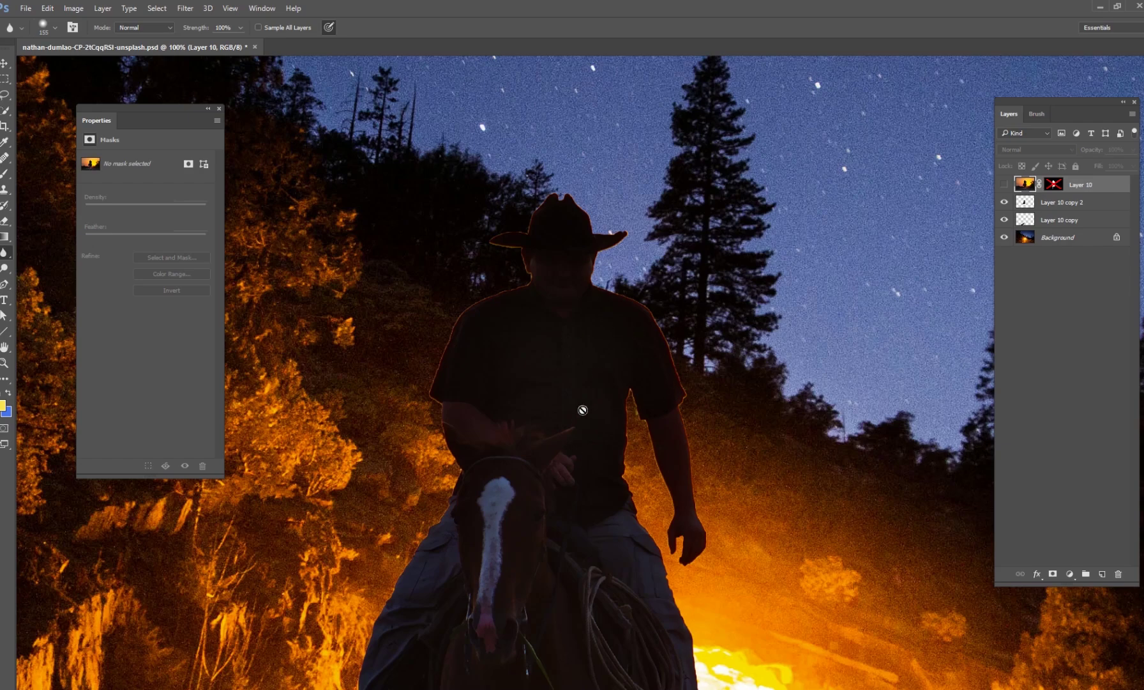
Add a new empty layer directly above the Background, beneath both rider copies
scroll(580, 413, up, 3)
scroll(580, 414, left, 3)
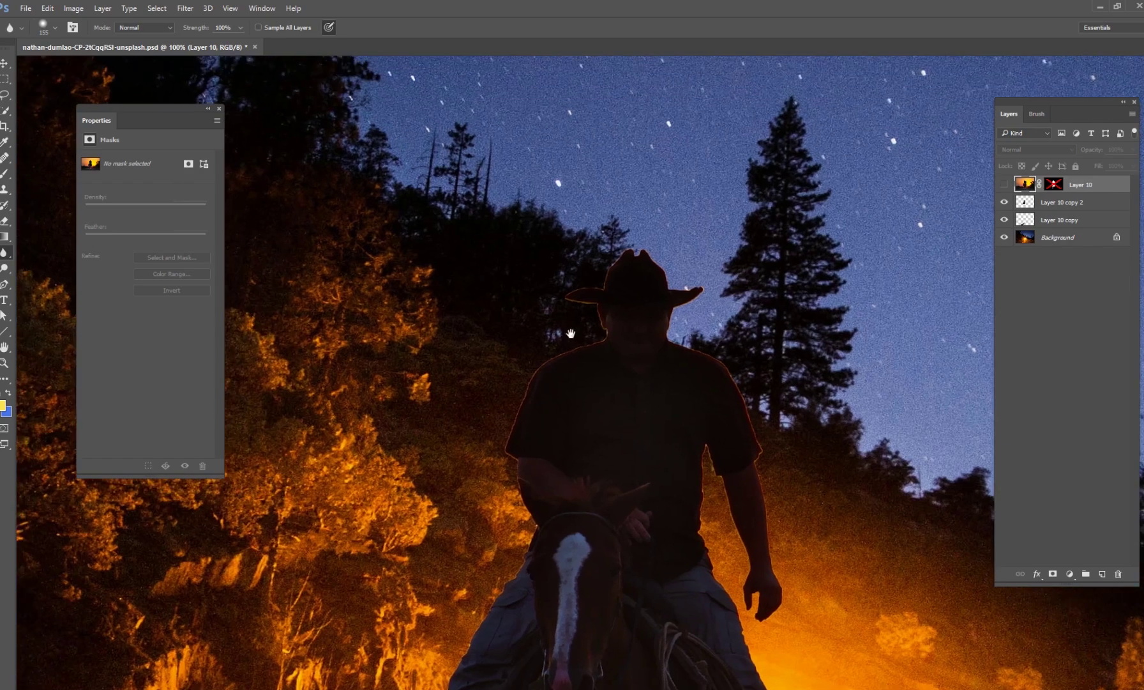
key(ctrl+minus)
key(ctrl+minus)
key(ctrl+minus)
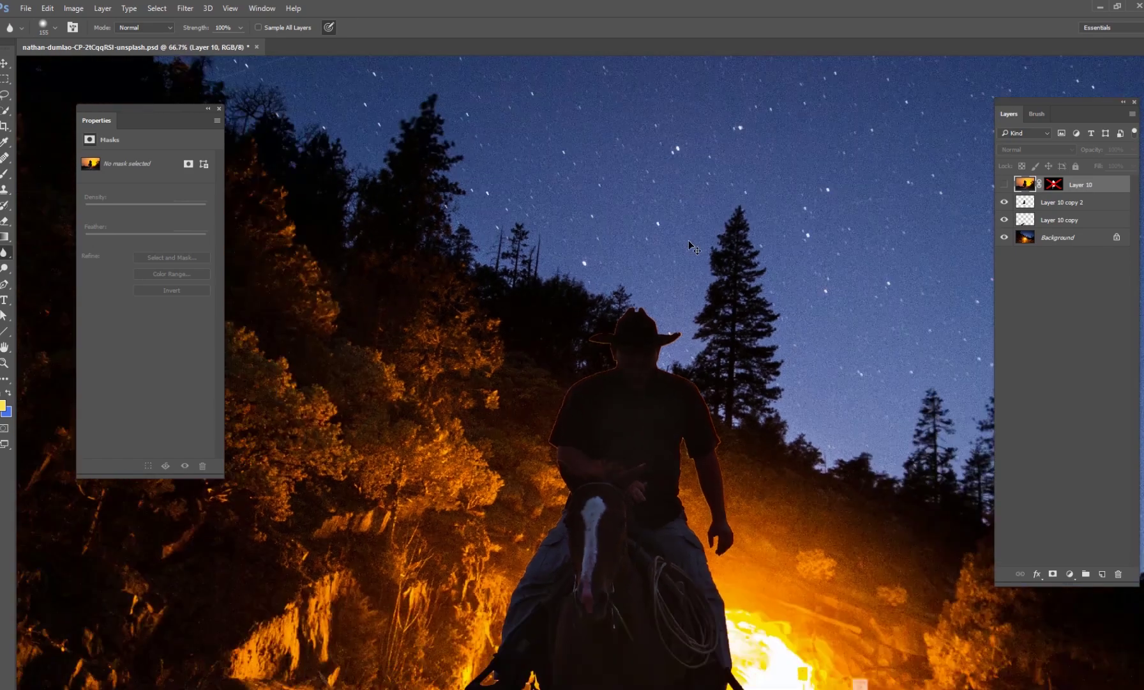
key(ctrl+minus)
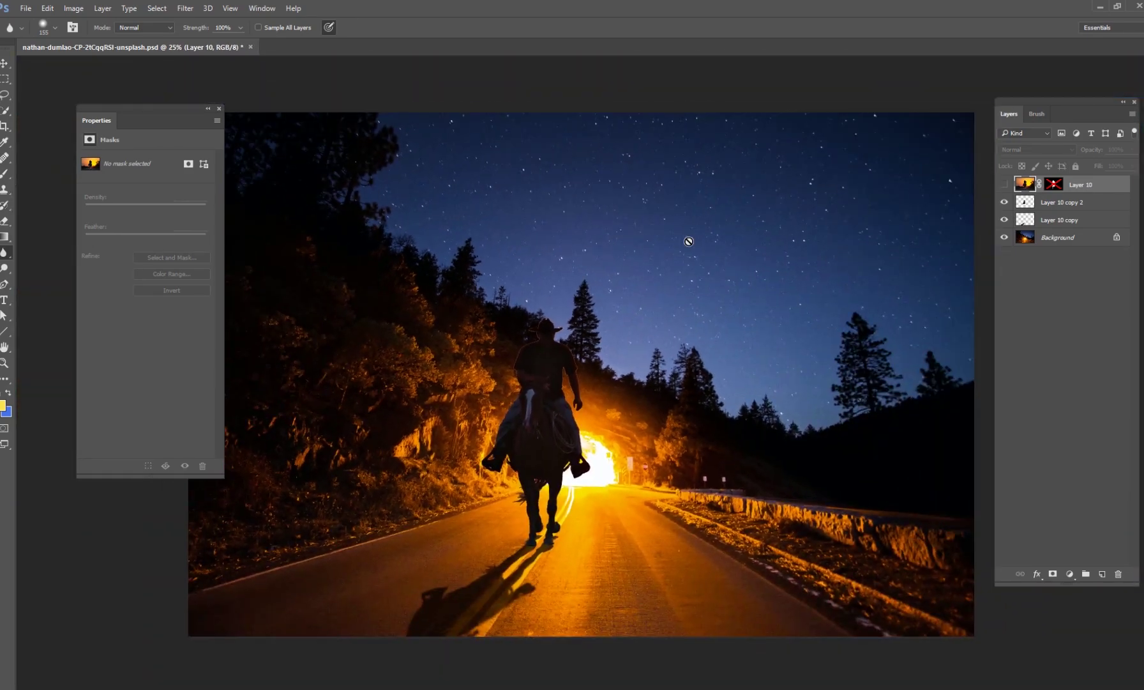
click(1068, 221)
click(1066, 240)
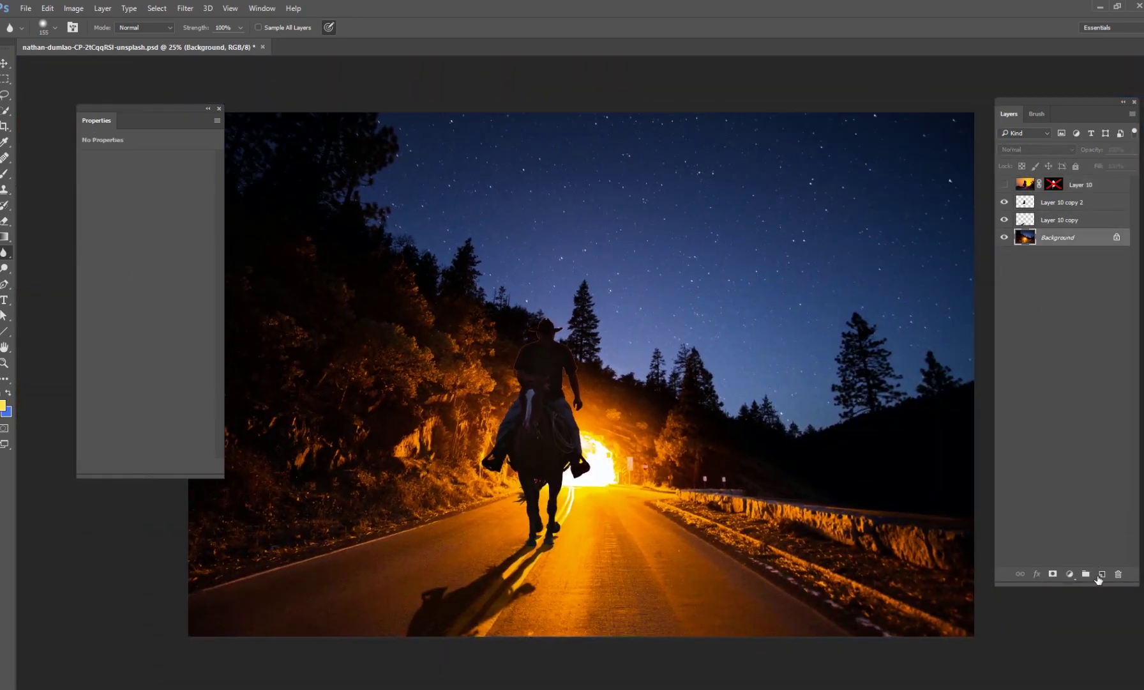
click(1101, 574)
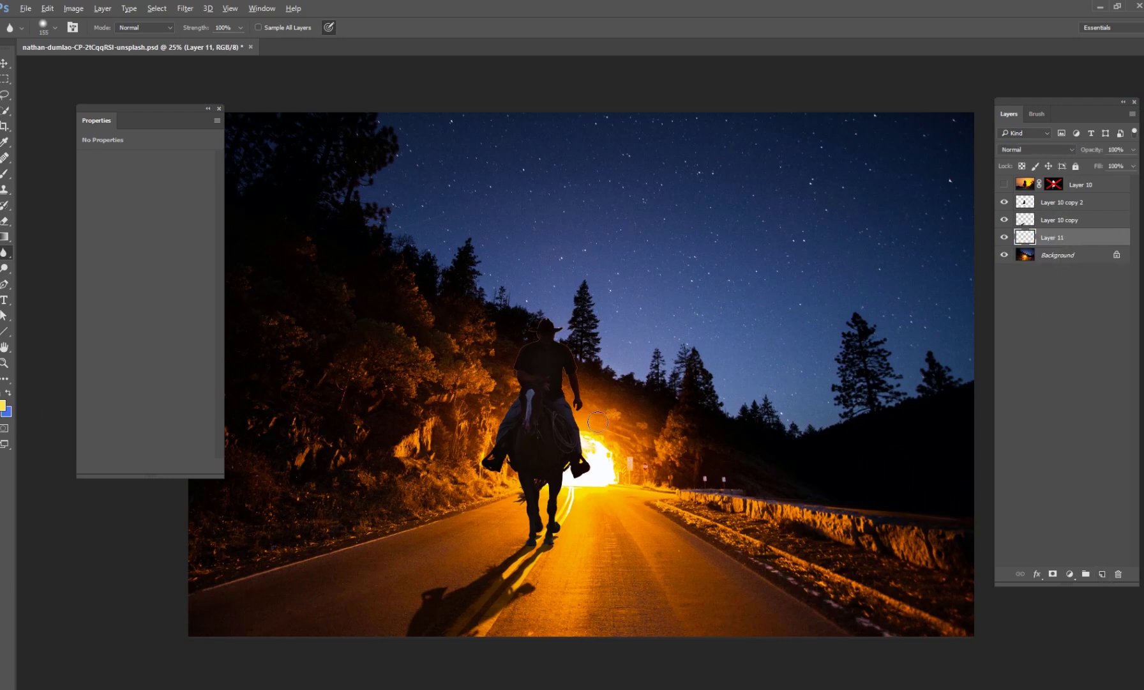
Prepare a soft 1102 px brush with orange sampled from the glow beside the rider, and set the new layer to Screen
click(5, 173)
alt+click(592, 414)
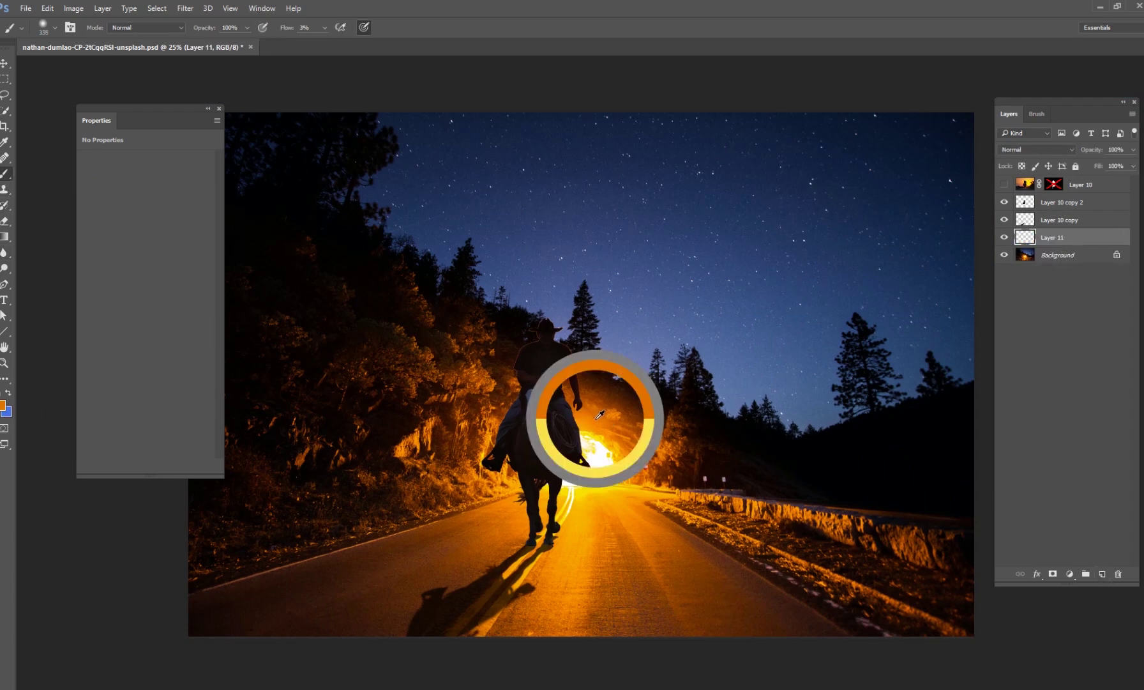
right_click(623, 417)
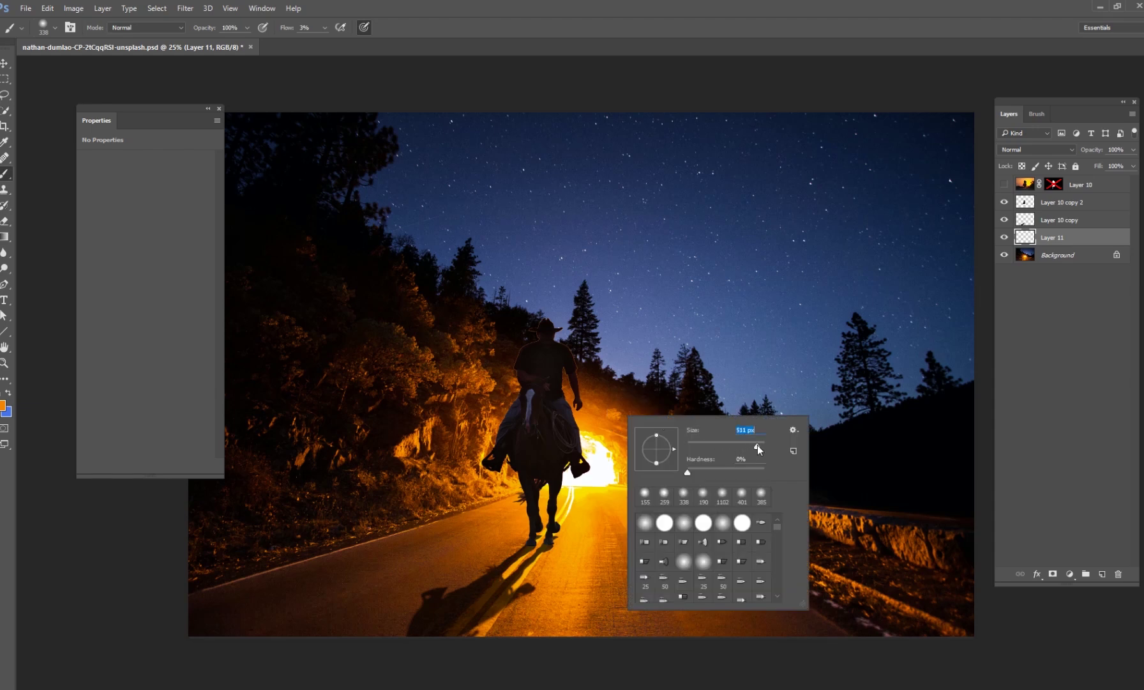
drag(757, 445, 758, 445)
click(1025, 149)
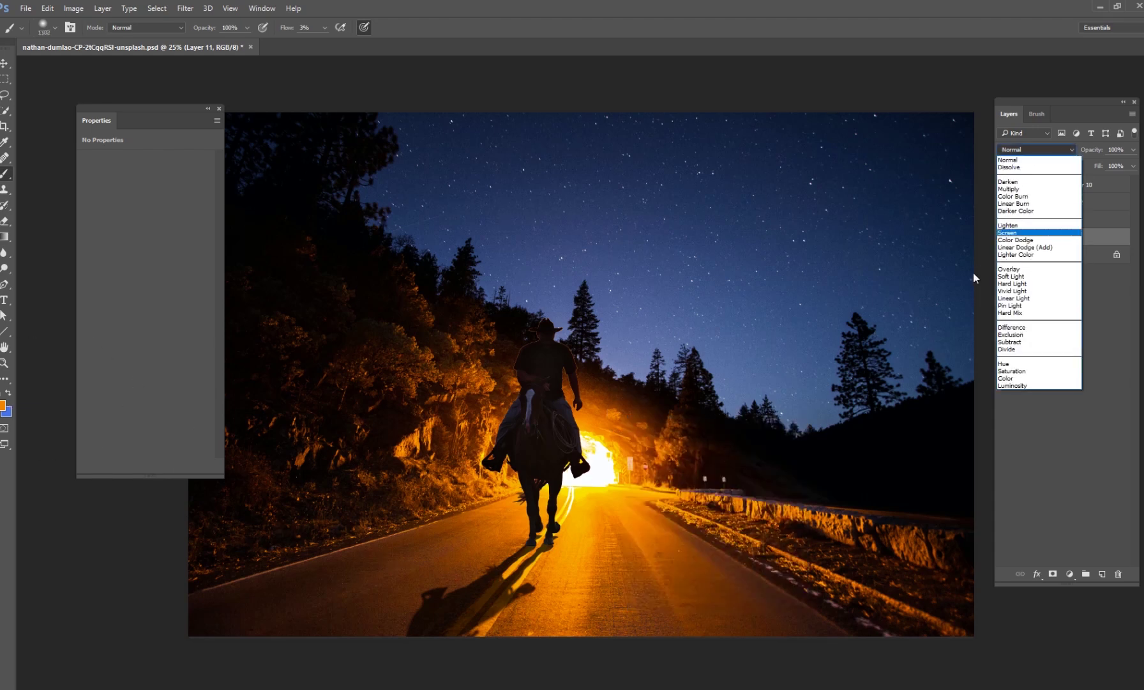
click(1008, 233)
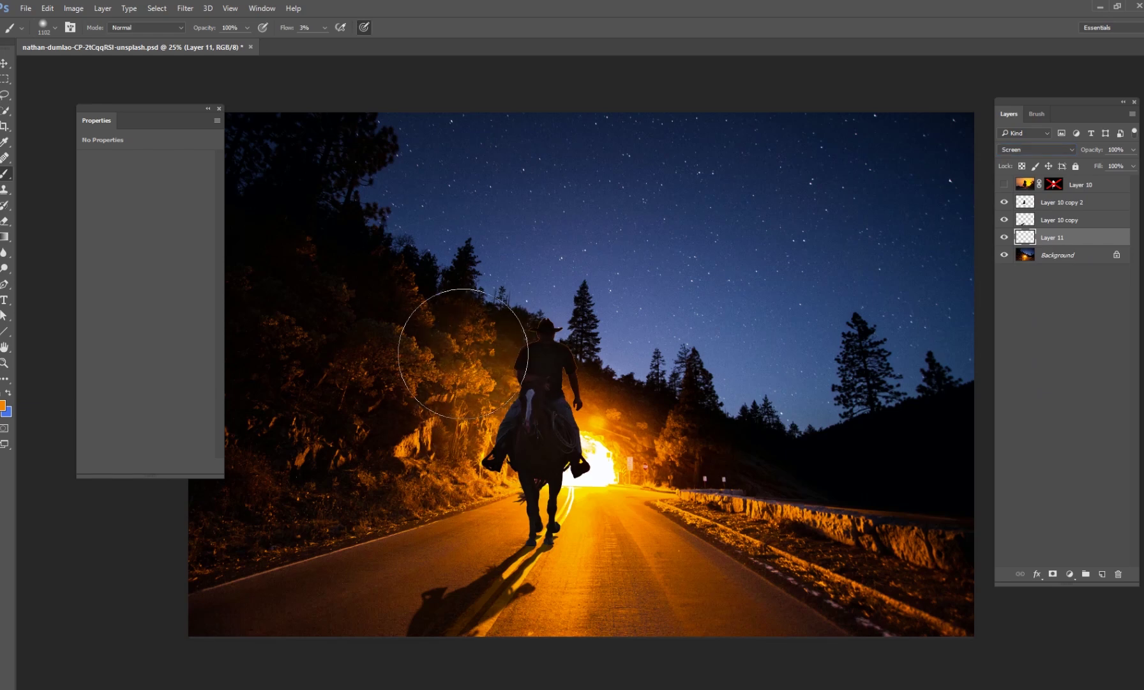
Paint a soft orange glow behind the rider, using an 1811 px brush broadly and a 338 px brush around his upper body
right_click(578, 404)
drag(704, 431, 708, 431)
mouse_move(600, 396)
mouse_down()
mouse_move(572, 416)
mouse_move(591, 441)
mouse_move(690, 434)
mouse_move(684, 472)
mouse_move(633, 460)
mouse_move(502, 472)
mouse_move(473, 406)
mouse_up()
right_click(512, 378)
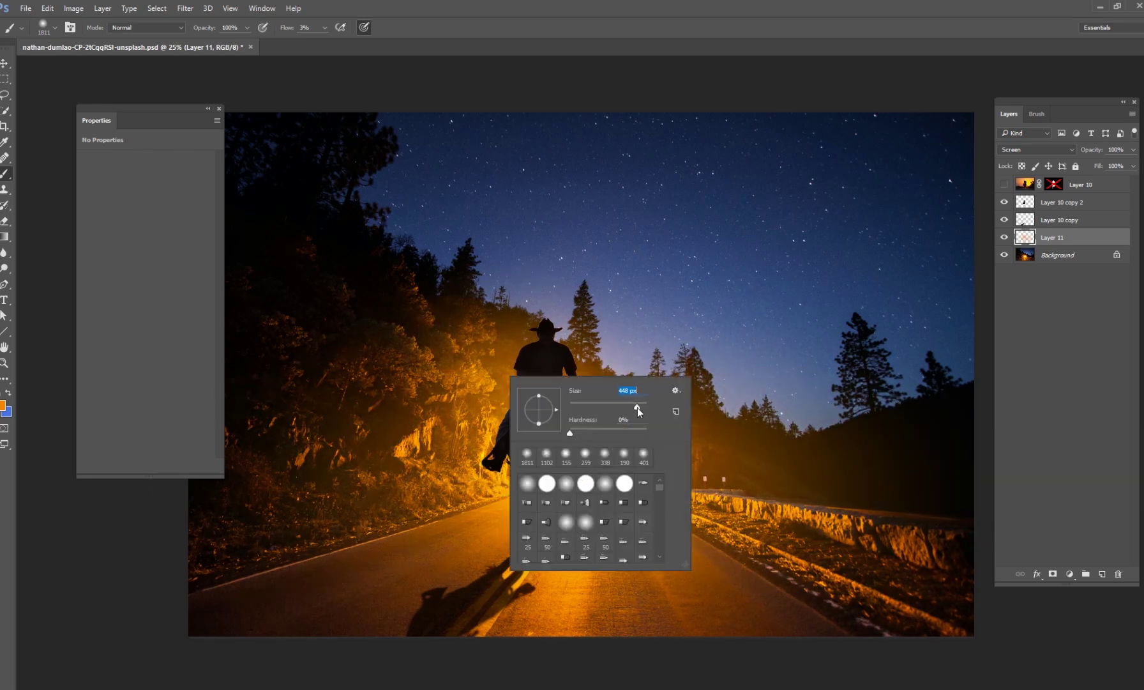
drag(637, 408, 633, 409)
mouse_move(521, 346)
mouse_down()
mouse_move(497, 343)
mouse_move(542, 329)
mouse_move(568, 352)
mouse_move(581, 376)
mouse_up()
Build up the glow around the rider's torso and arms with a 464 px brush, checking it against the view with Layer 11 hidden
right_click(600, 401)
drag(725, 429, 729, 429)
key(Return)
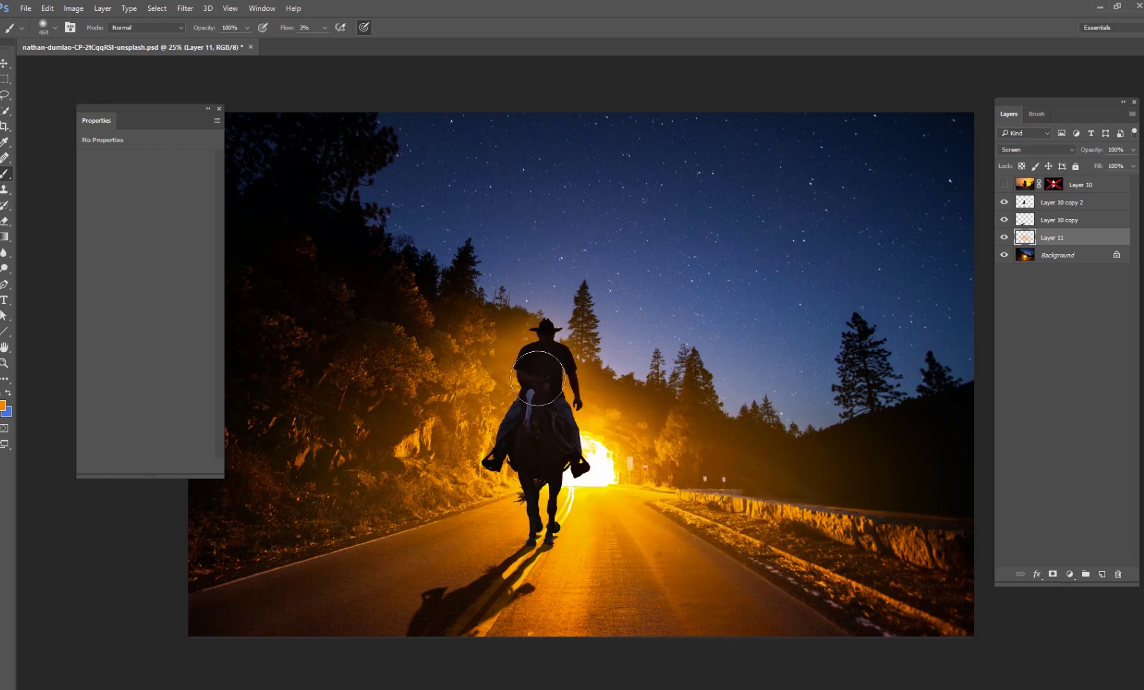
key(ctrl+plus)
key(ctrl+plus)
key(ctrl+plus)
key(ctrl+plus)
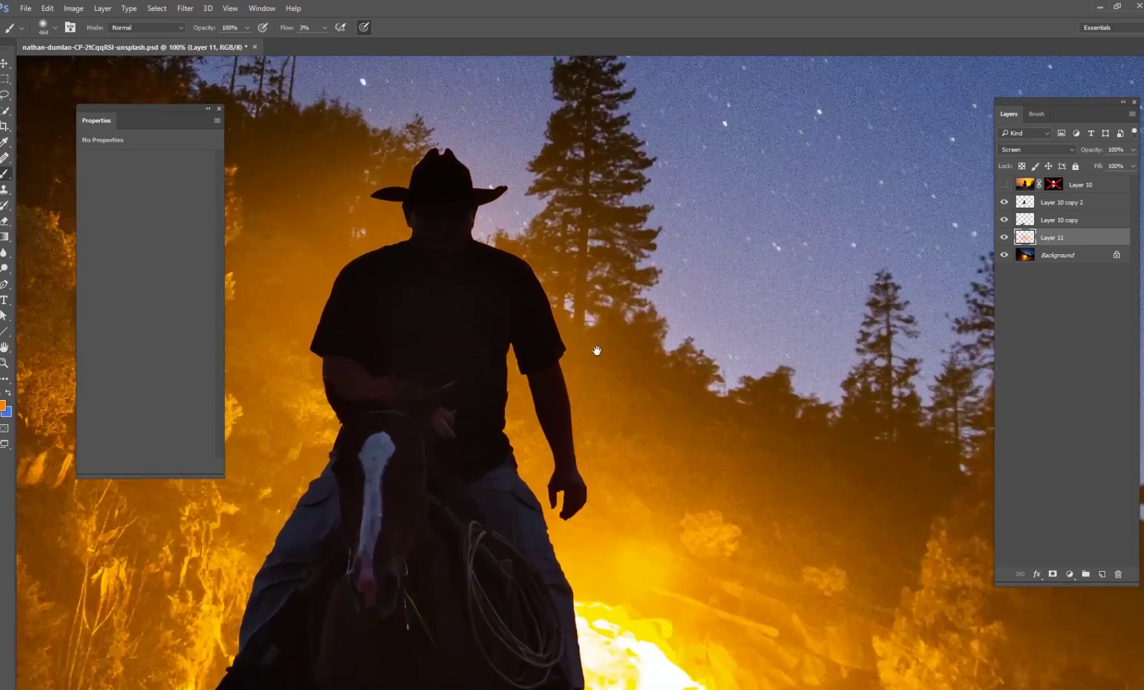
drag(621, 447, 756, 454)
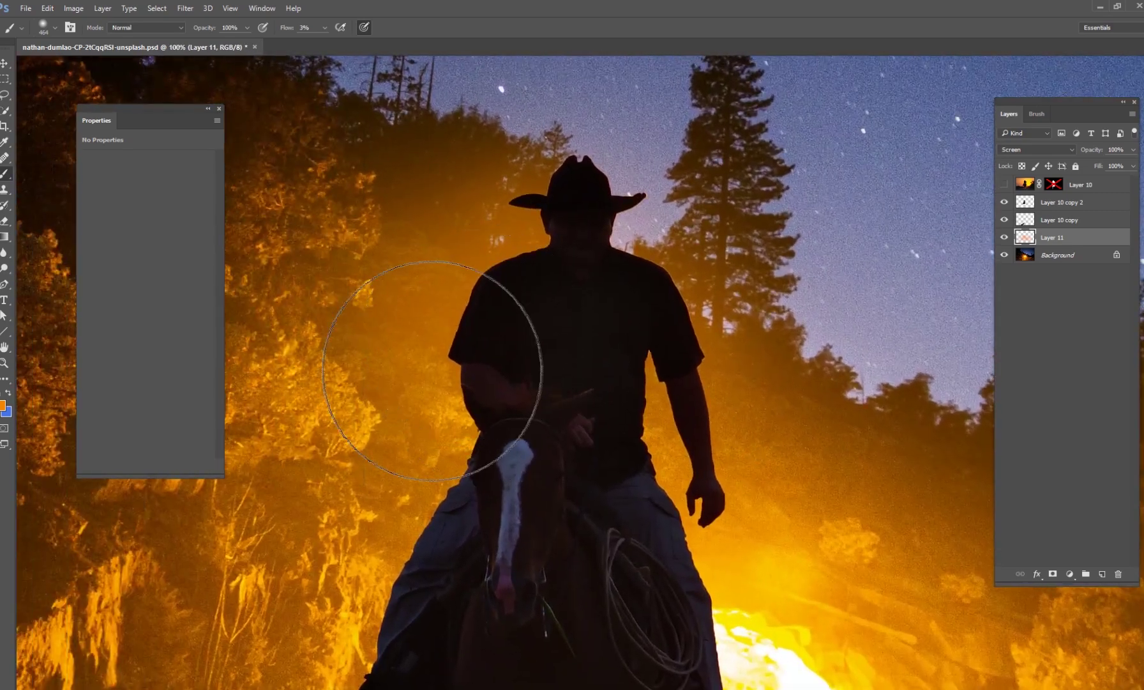
drag(580, 347, 599, 426)
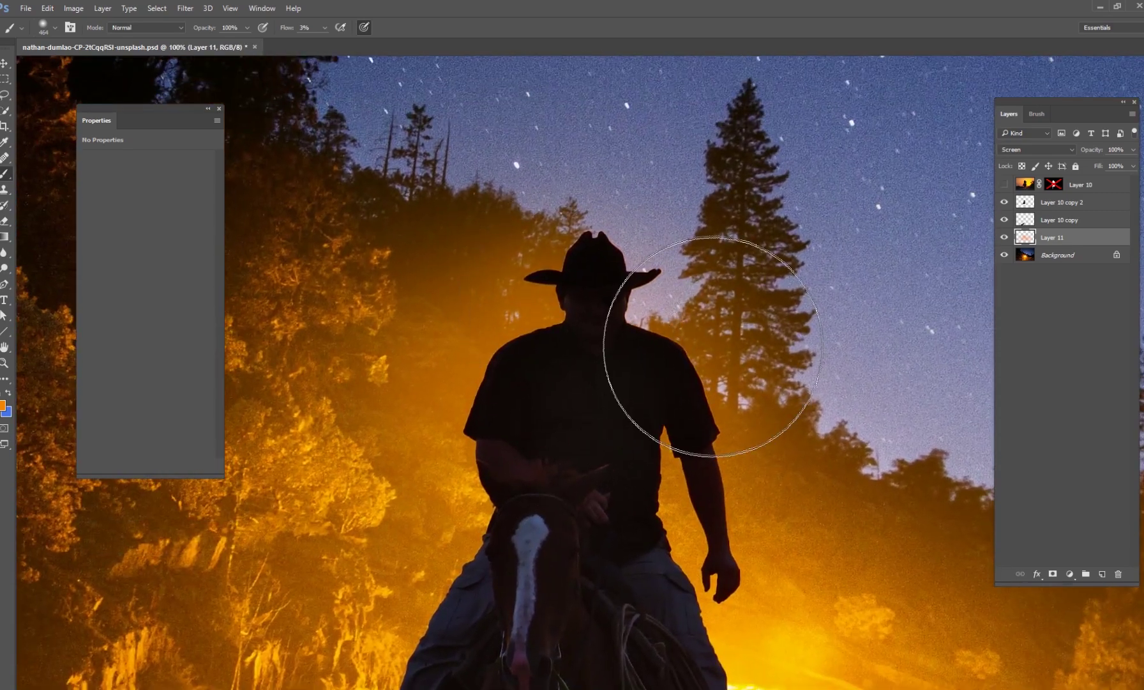
drag(695, 499, 641, 392)
mouse_move(622, 515)
mouse_down()
mouse_move(670, 478)
mouse_move(657, 479)
mouse_up()
click(1004, 237)
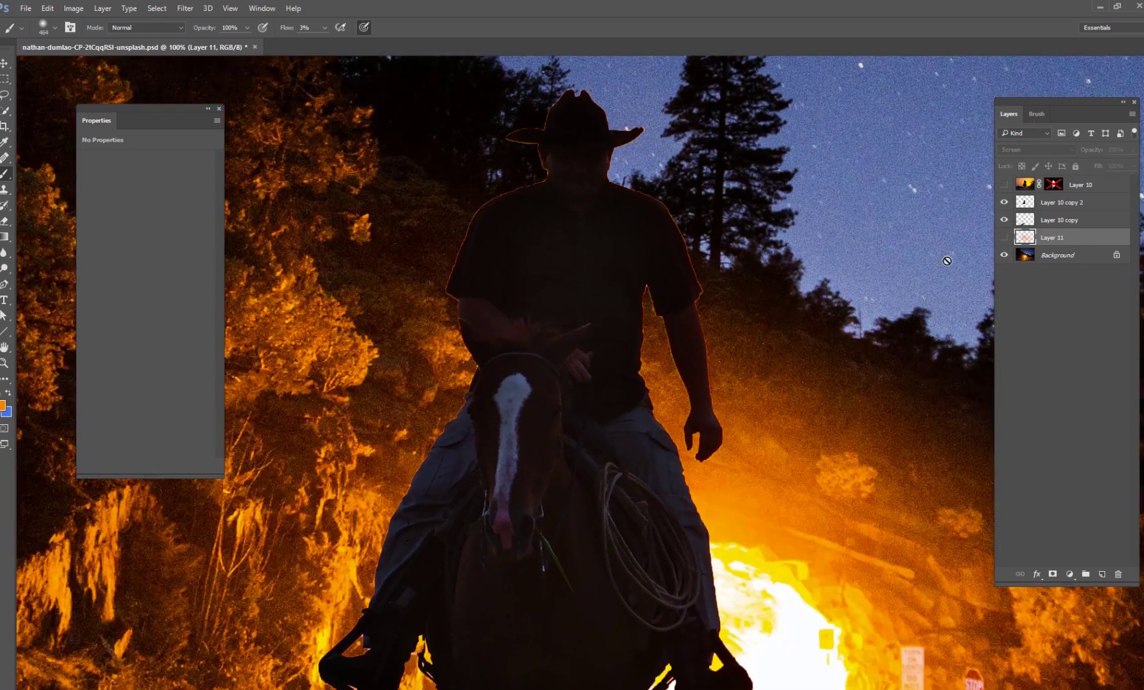
click(1006, 241)
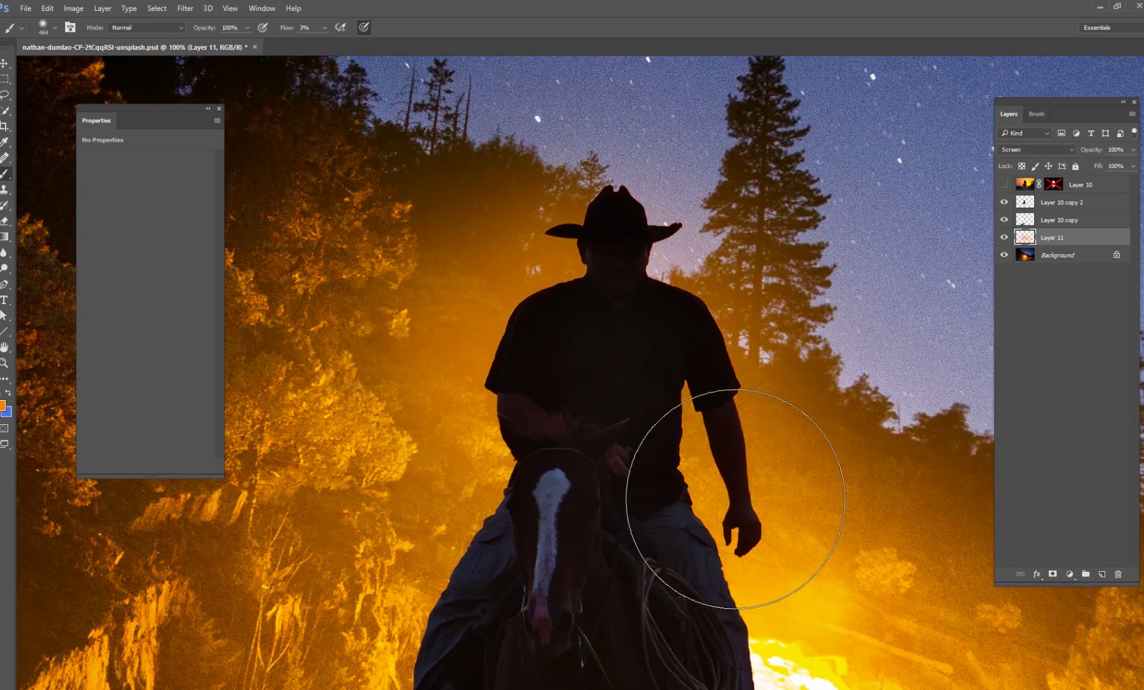
Spread the orange glow over the surrounding forest and road with a 3937 px brush, then reduce the brush to 2165 px
key(ctrl+minus)
key(ctrl+minus)
key(ctrl+minus)
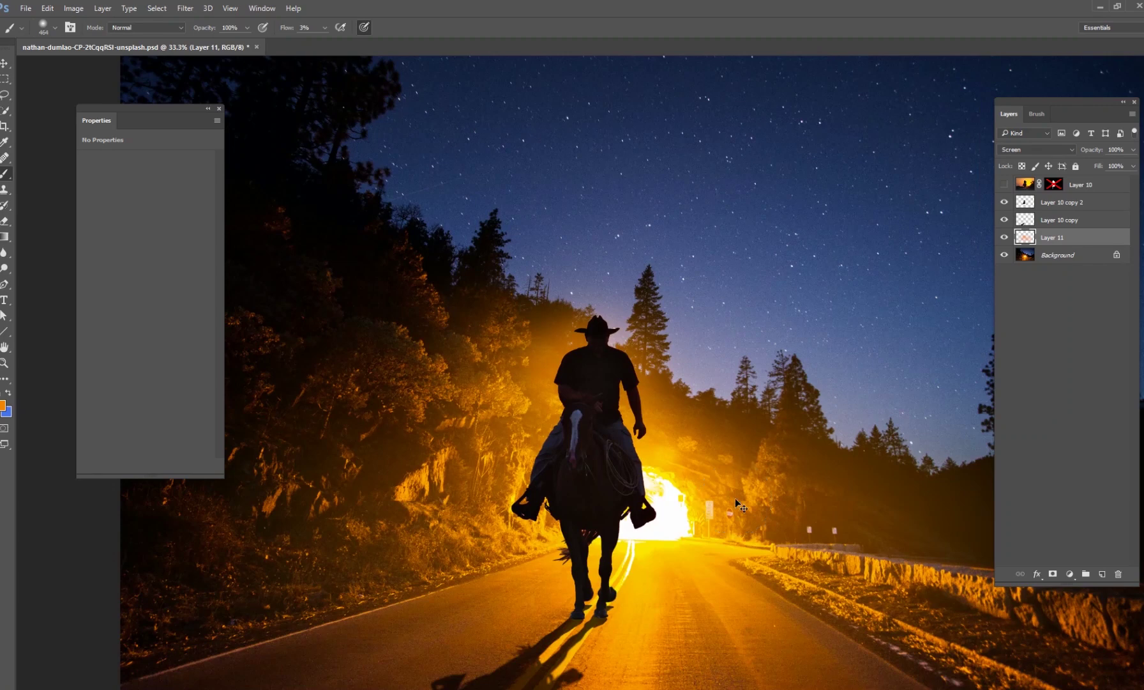
key(ctrl+minus)
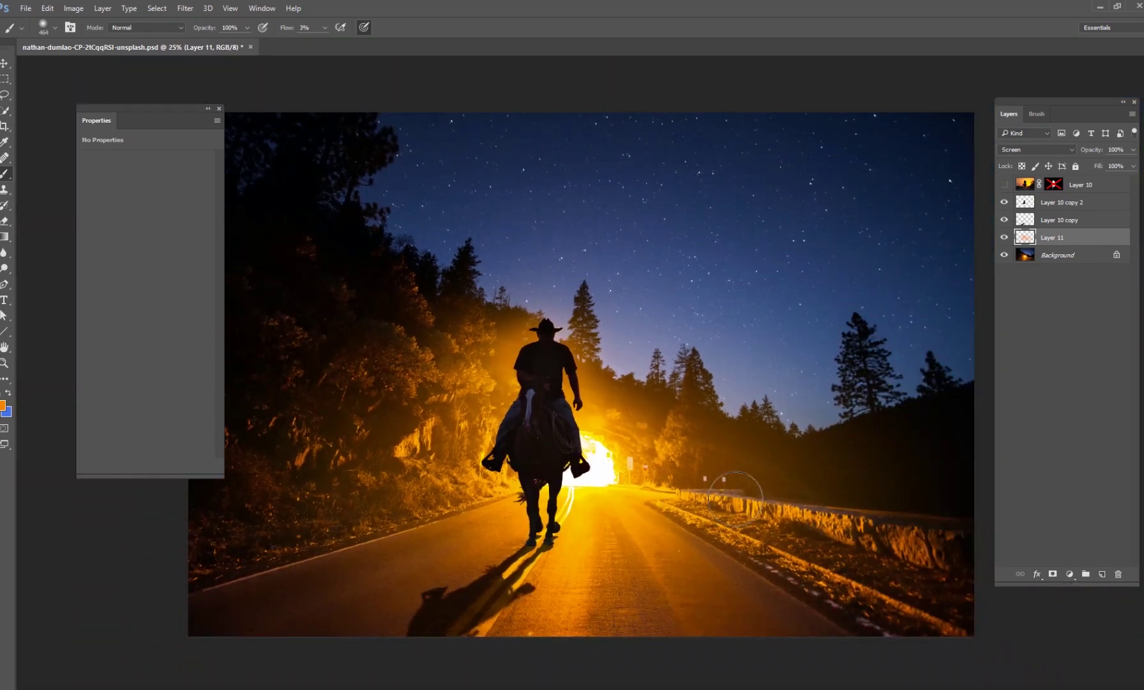
right_click(630, 369)
drag(753, 391, 759, 396)
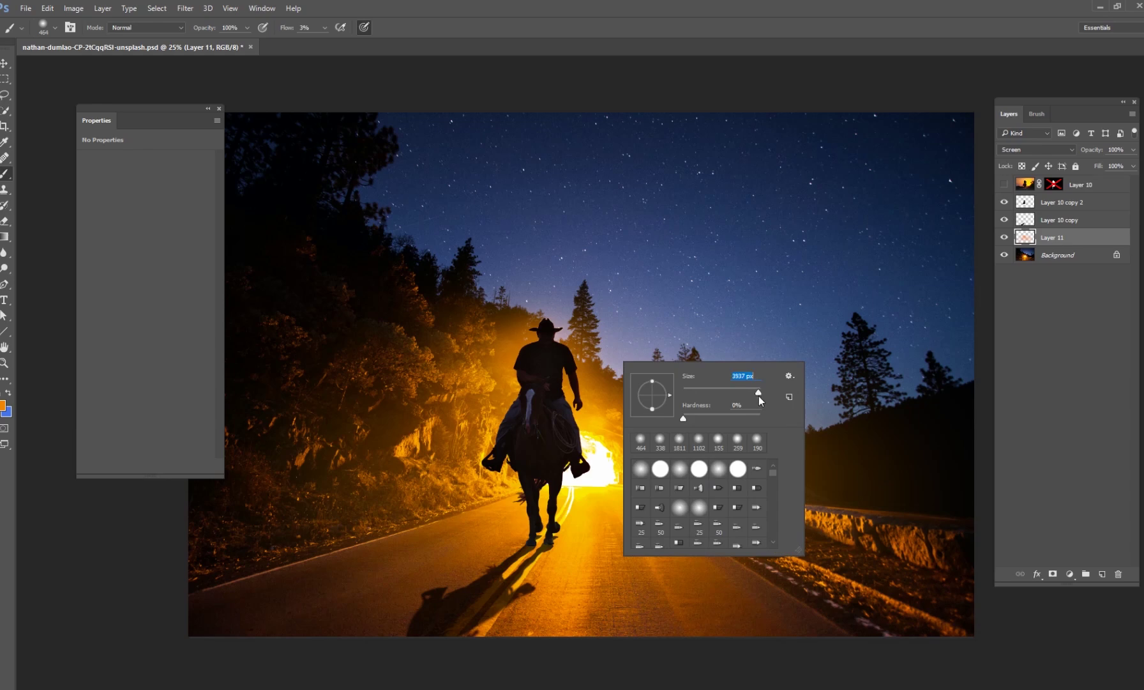
key(Return)
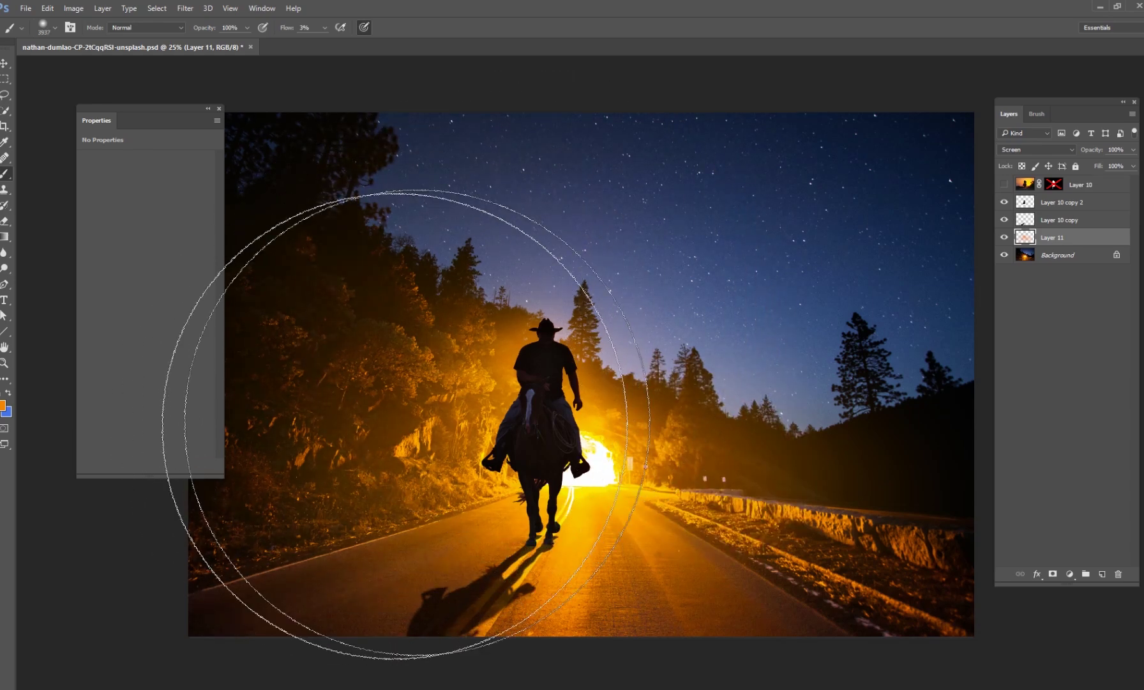
right_click(637, 408)
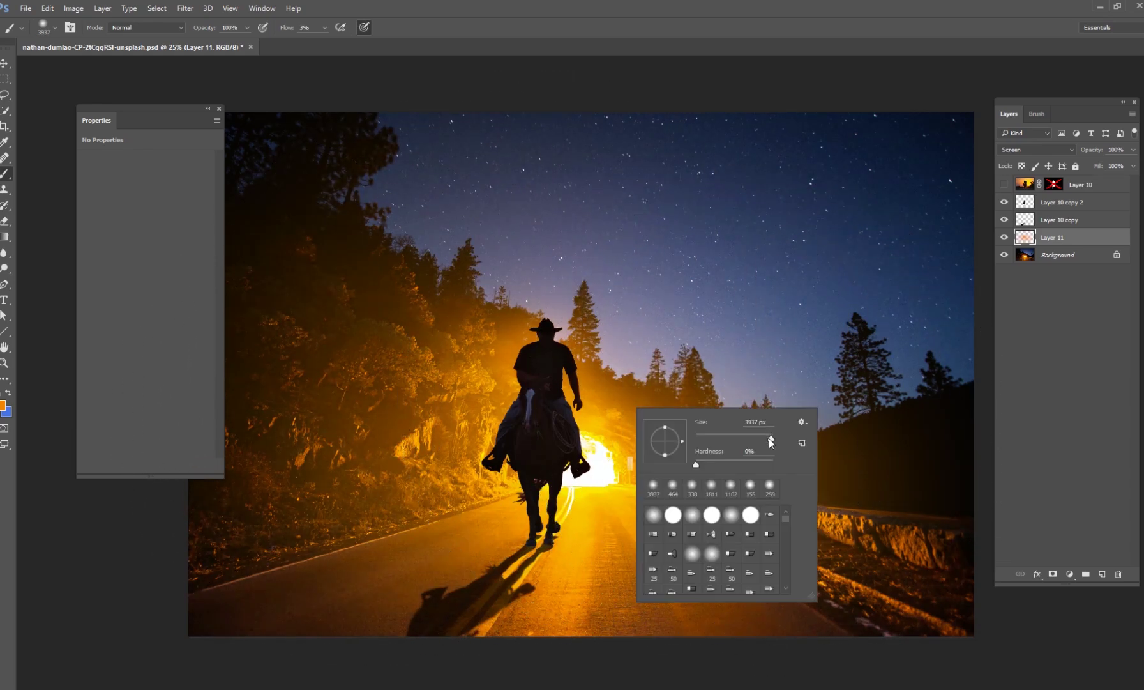
drag(771, 440, 744, 441)
key(Return)
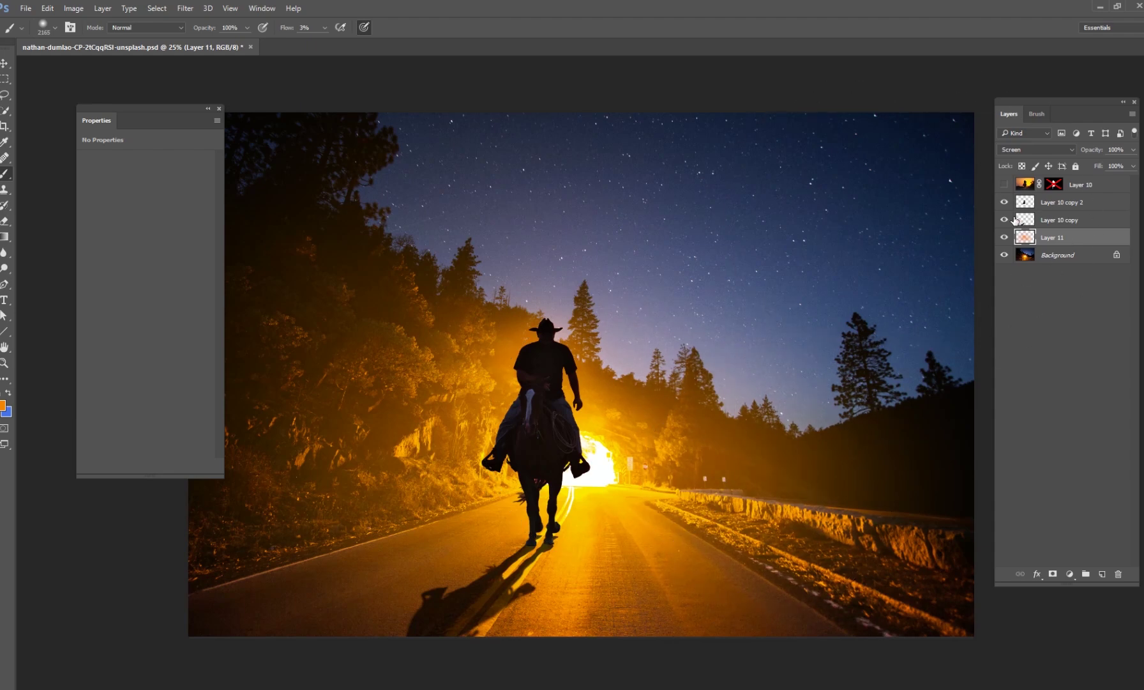
Compare the composite with and without the Layer 11 glow and the Background
click(1005, 237)
click(1005, 237)
click(1005, 254)
click(1005, 254)
click(1005, 237)
click(1004, 237)
Paint orange haze over the rider on a new layer above Layer 10 copy 2 with a soft 1102 px brush
click(1064, 201)
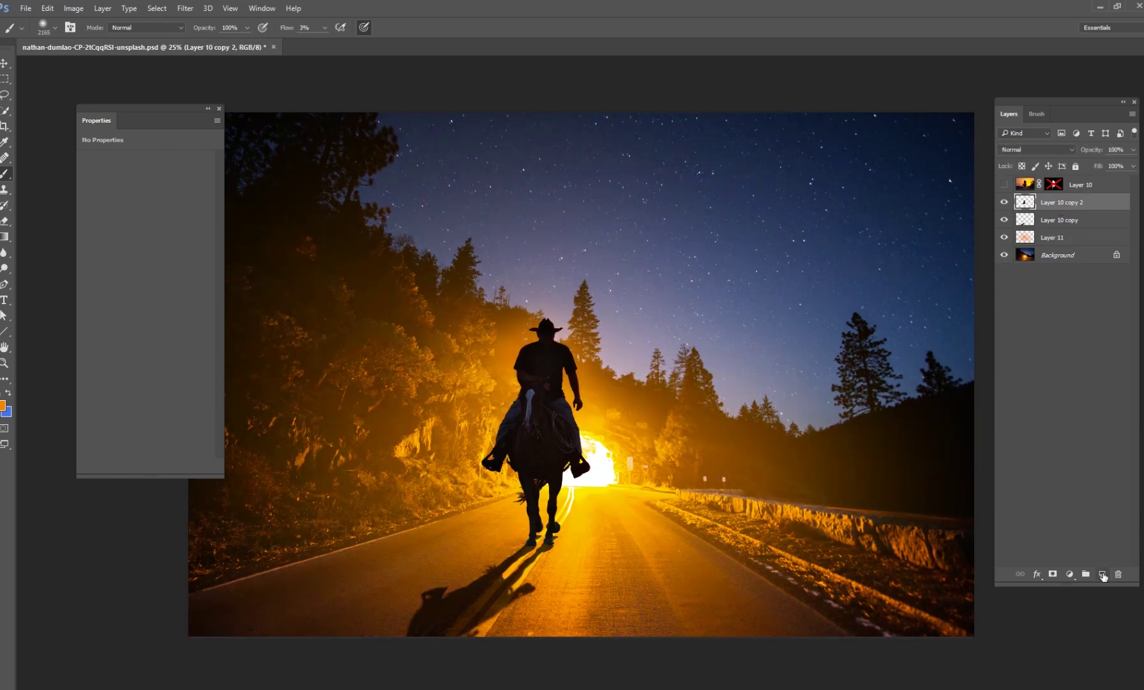
click(1104, 575)
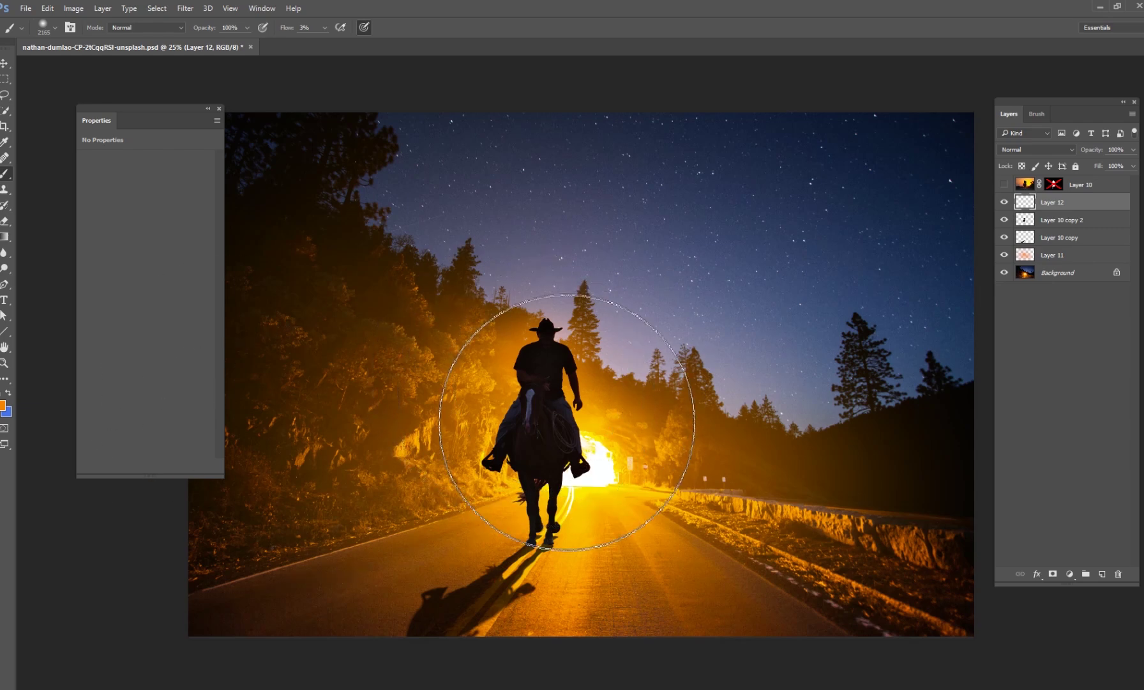
right_click(545, 395)
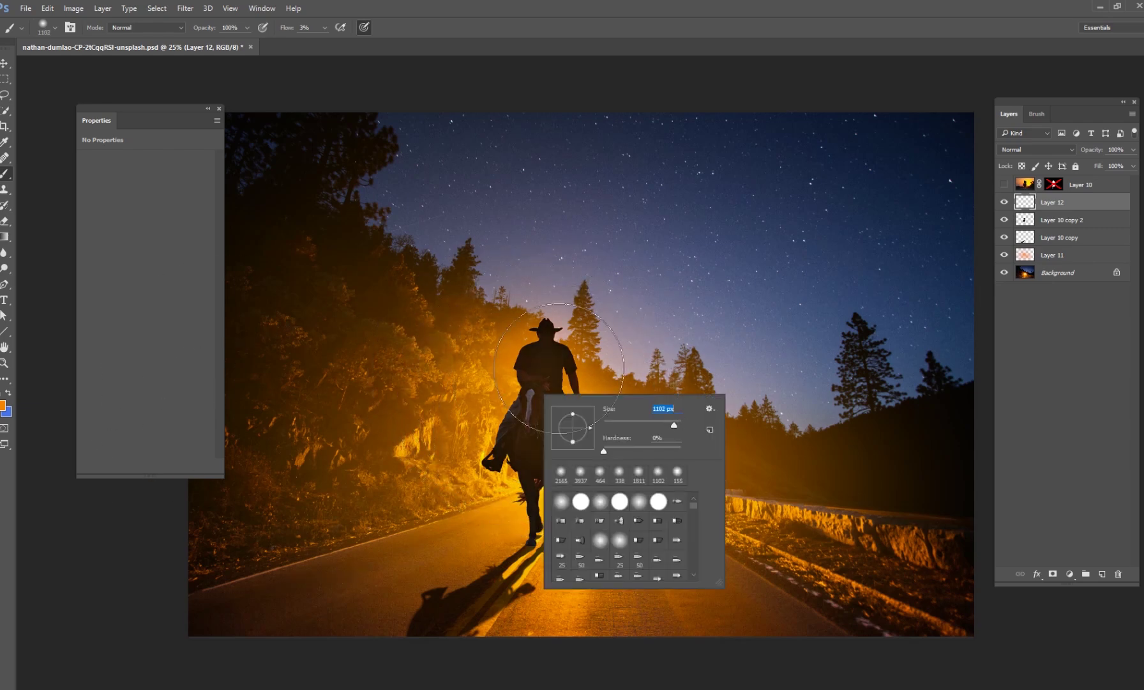
mouse_move(560, 368)
mouse_down()
mouse_move(528, 349)
mouse_move(520, 358)
mouse_move(575, 376)
mouse_move(590, 459)
mouse_move(510, 430)
mouse_move(482, 457)
mouse_up()
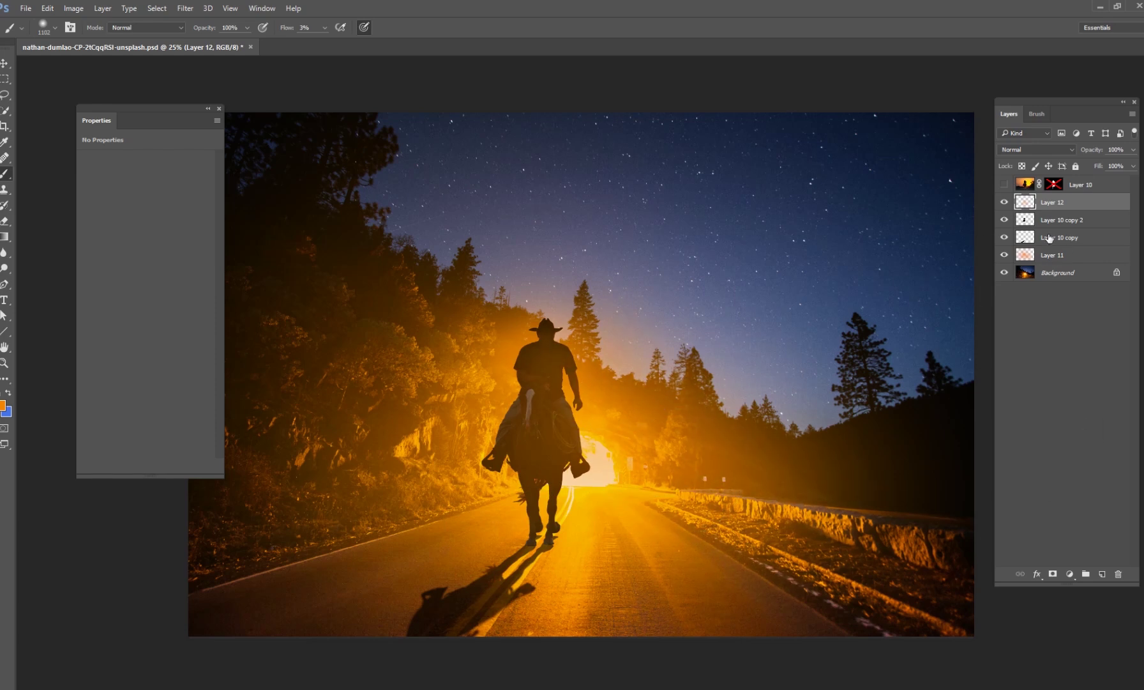
Set the haze layer to Screen, compare it on and off, and lower its opacity to about 77%
click(1035, 149)
click(1041, 222)
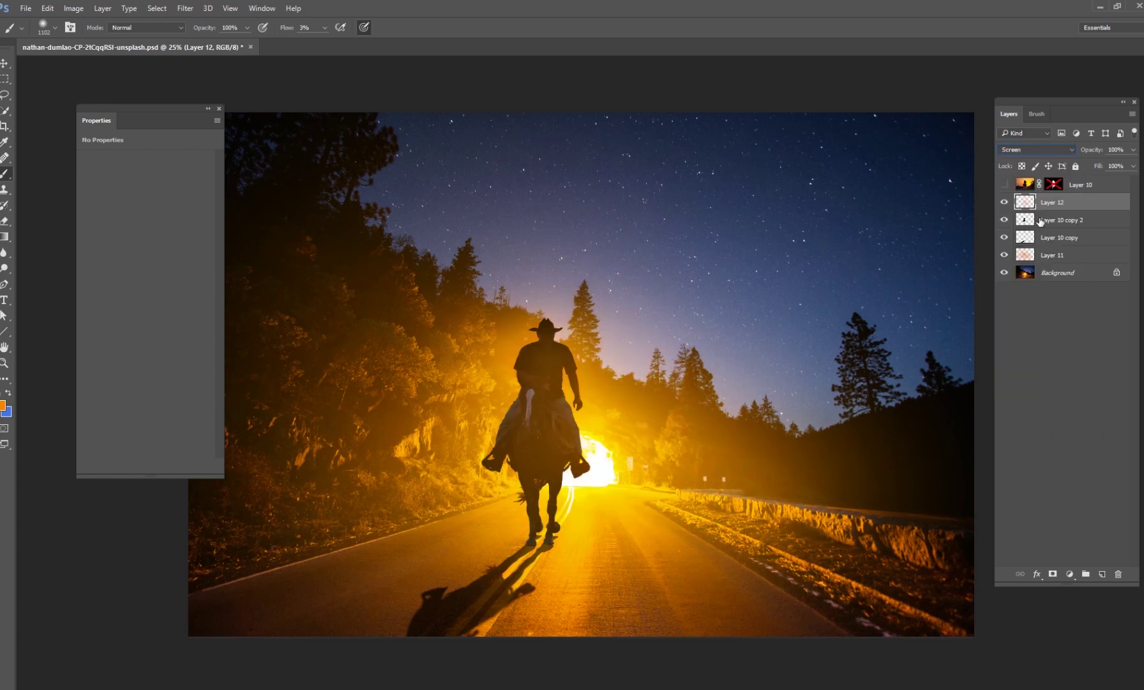
click(1007, 203)
click(1006, 205)
drag(1133, 150, 1129, 167)
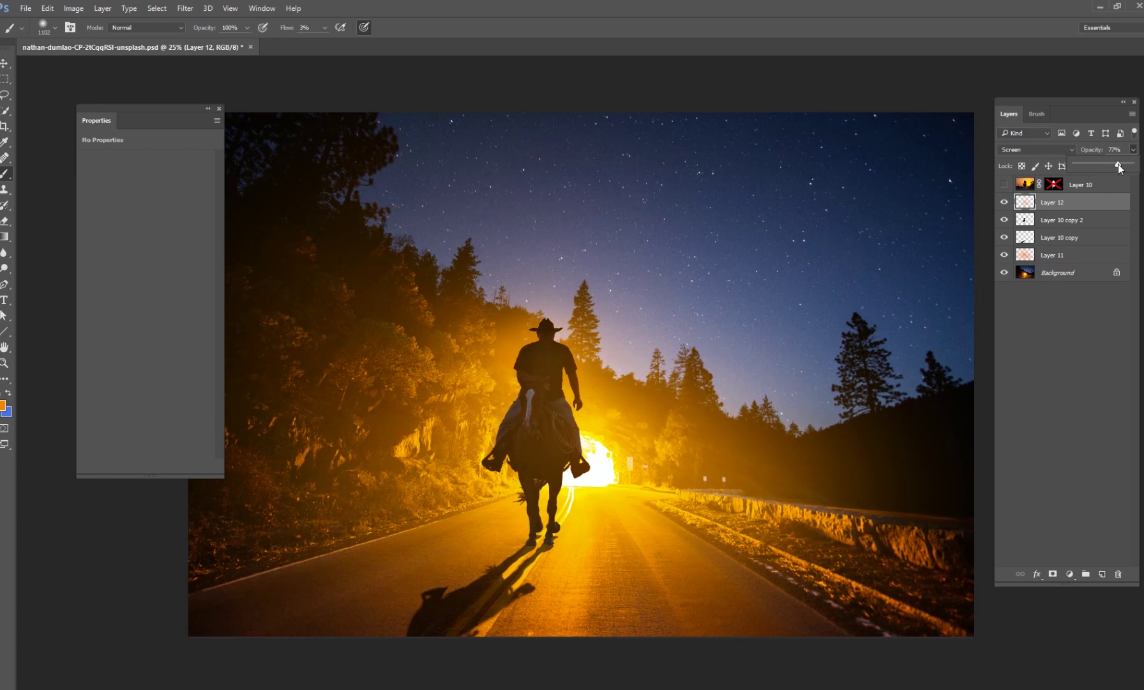
drag(1118, 165, 1115, 165)
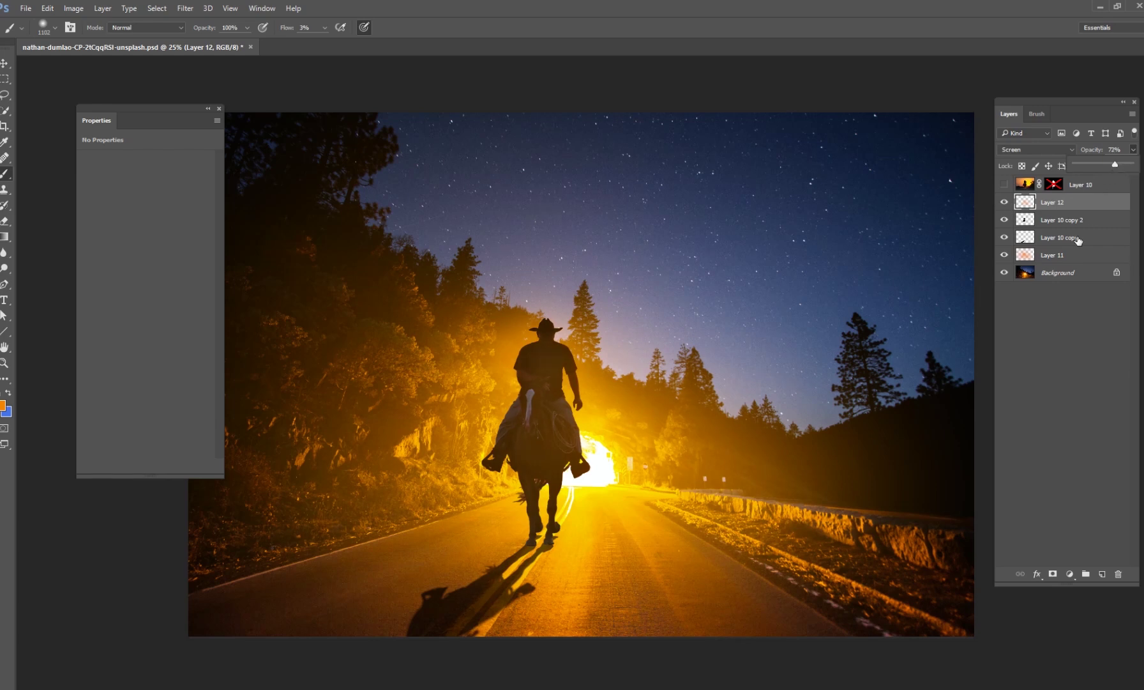
Add a layer above Layer 12 in Screen mode and prepare a 338 px brush with yellow sampled from the tunnel light
click(1066, 278)
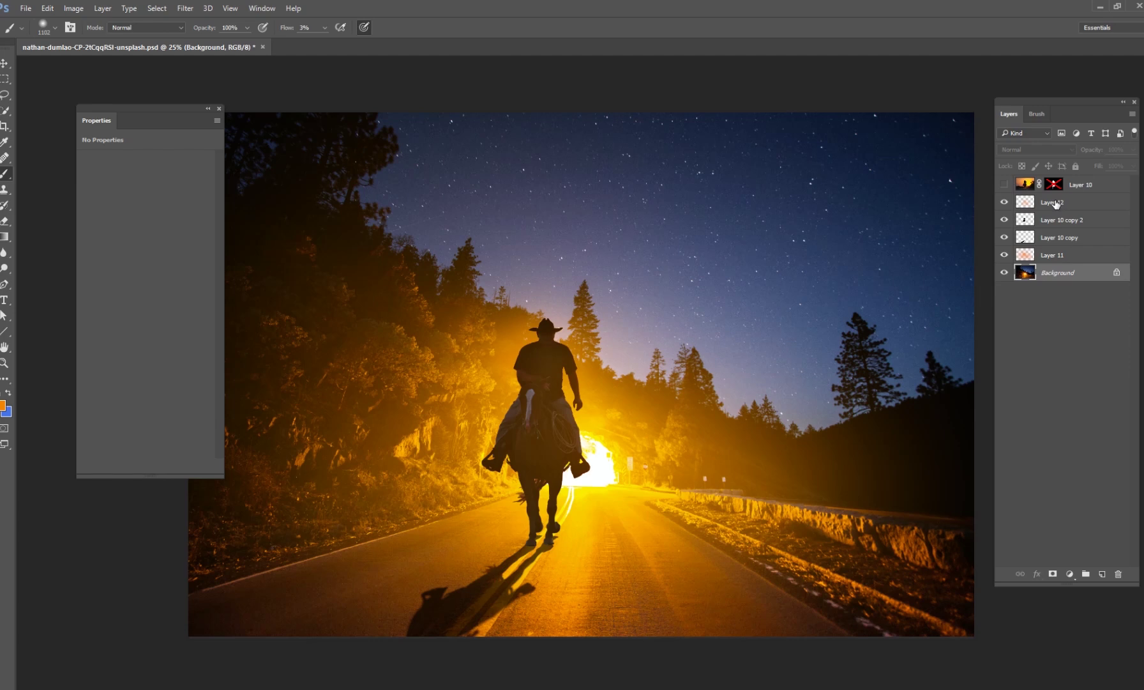
click(1056, 204)
click(1102, 574)
alt+click(597, 438)
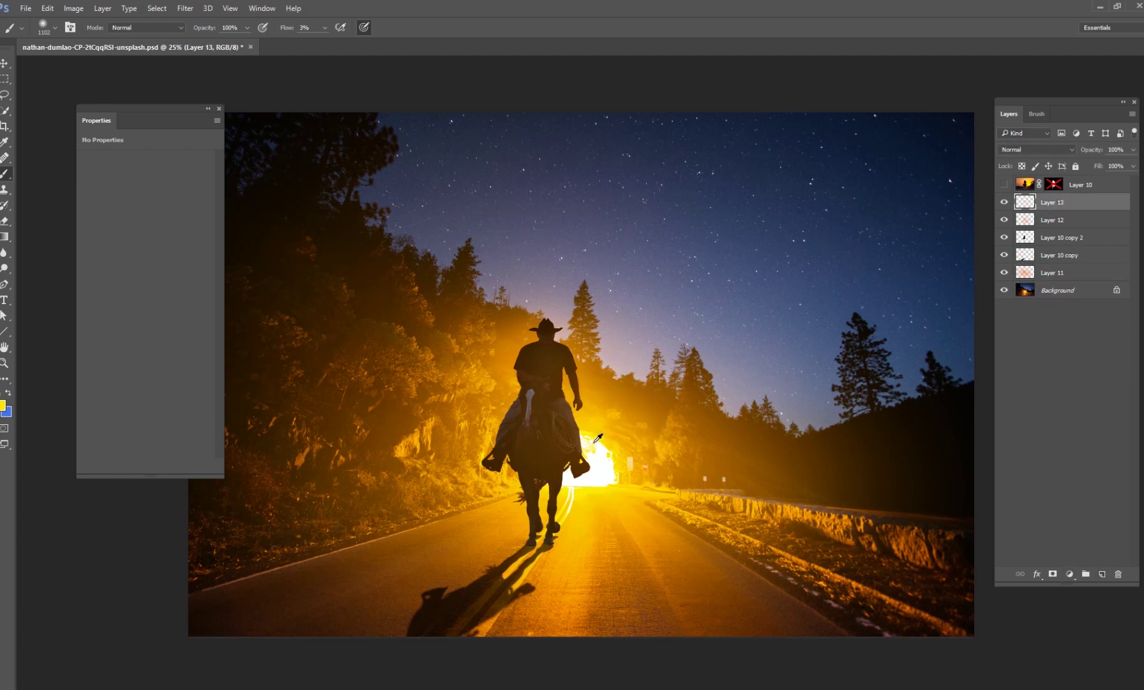
right_click(610, 455)
key(Return)
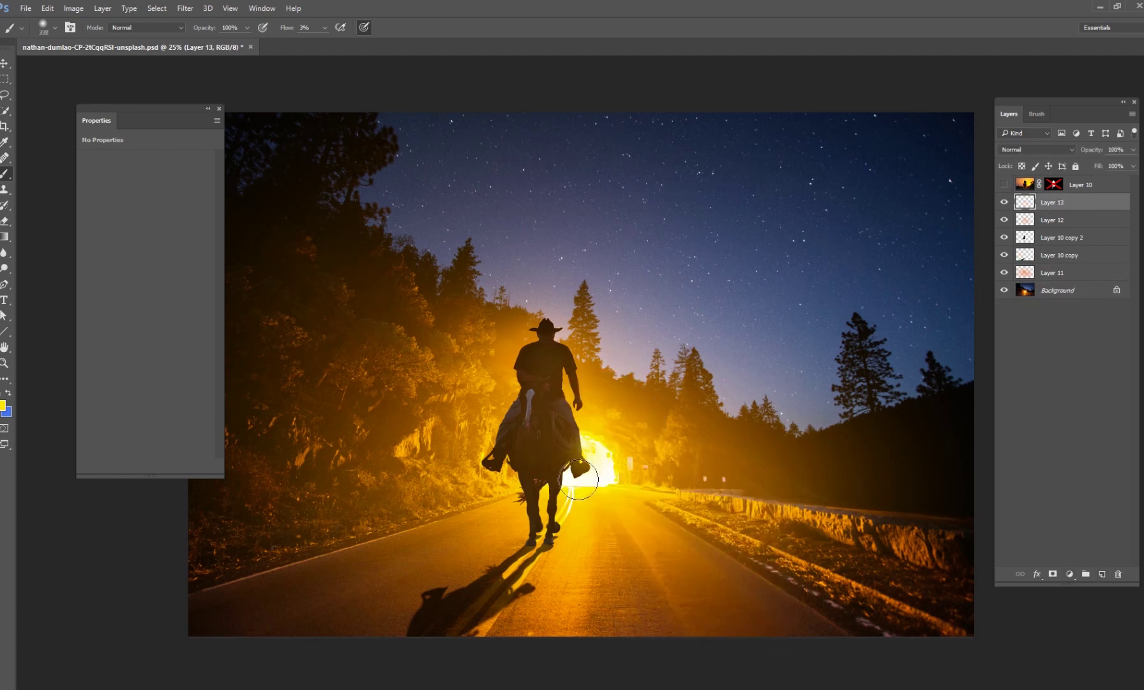
click(1036, 149)
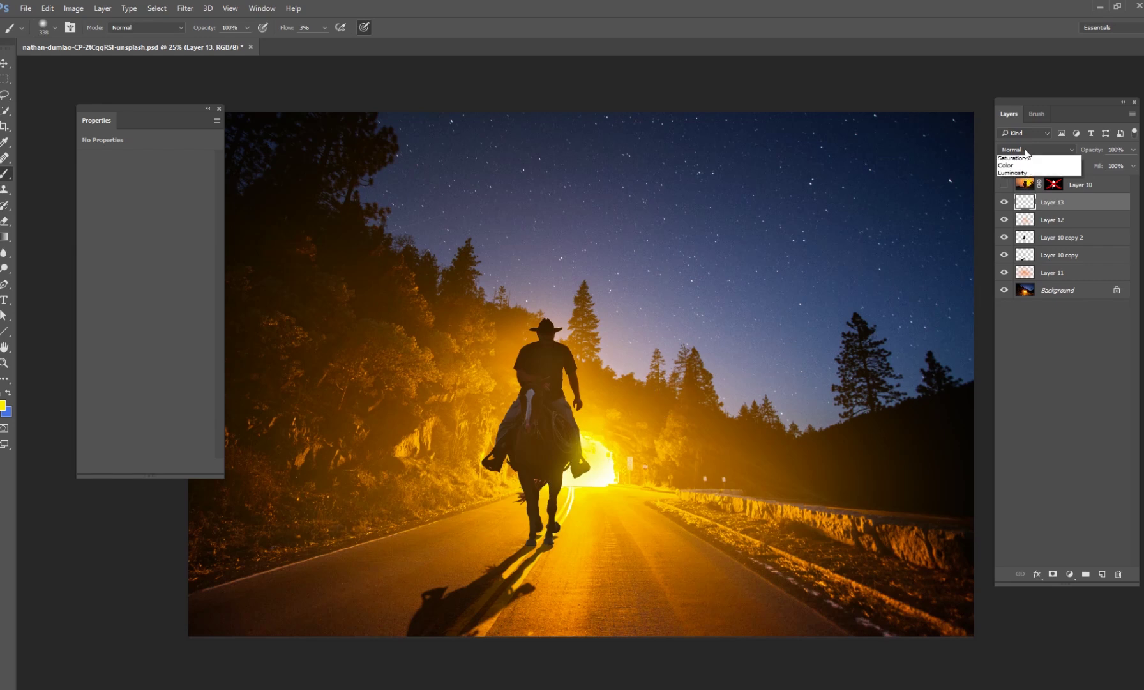
click(1022, 229)
Paint yellow light over the bright tunnel opening and the rider's adjacent foot with 338 px and 385 px soft brushes
mouse_move(594, 450)
mouse_down()
mouse_move(568, 470)
mouse_move(593, 477)
mouse_up()
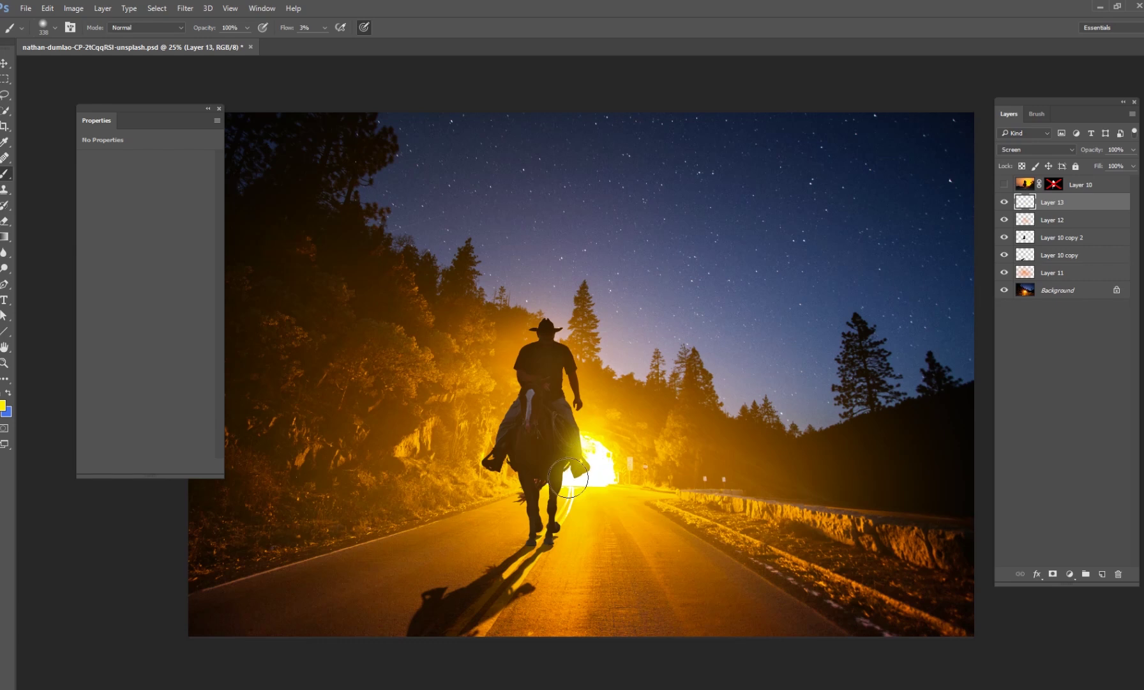
right_click(597, 447)
click(583, 467)
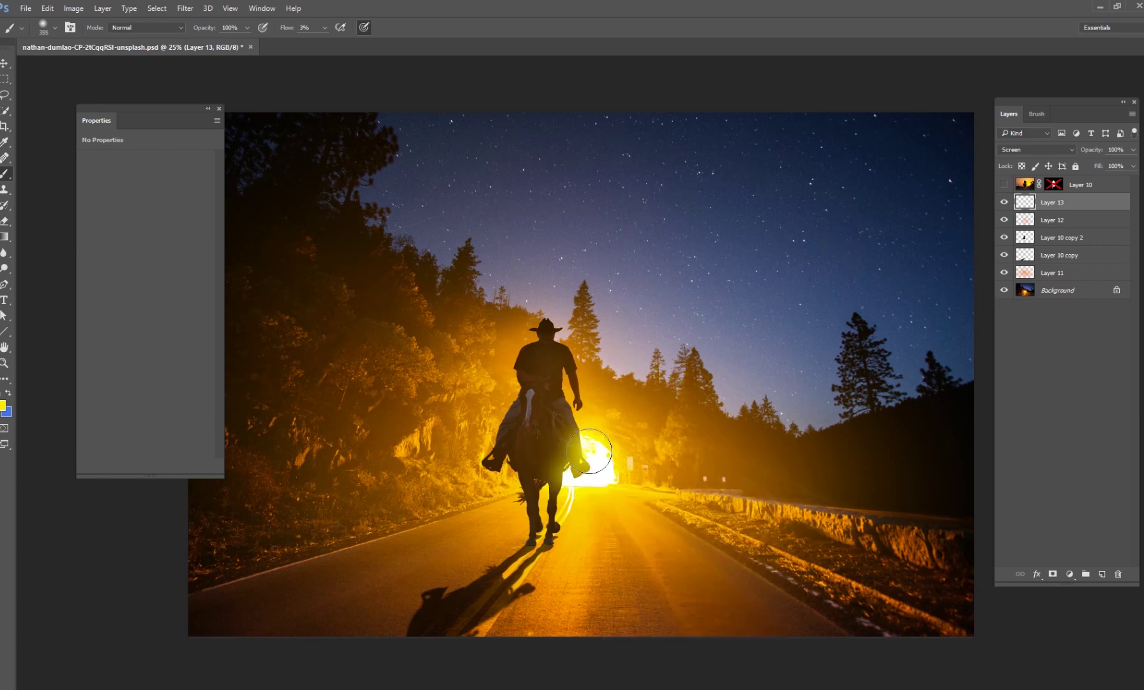
mouse_move(569, 484)
mouse_down()
mouse_move(600, 466)
mouse_move(591, 446)
mouse_move(581, 475)
mouse_move(597, 447)
mouse_move(637, 429)
mouse_up()
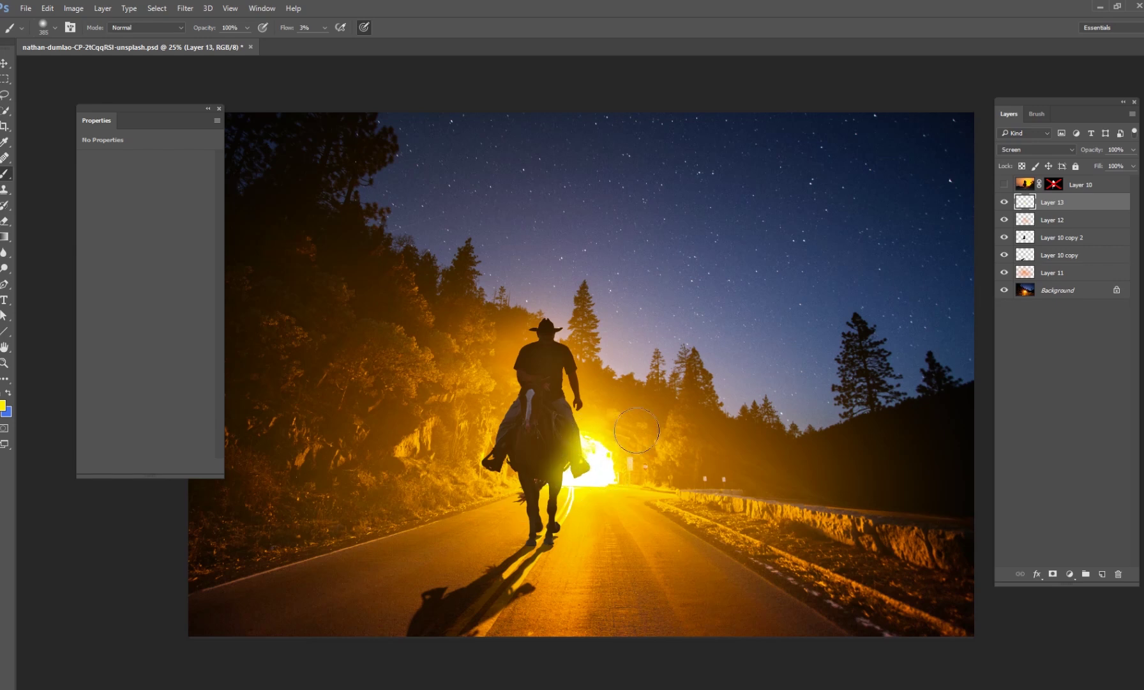
Add a layer mask to Layer 13, paint black at 3% flow to reduce yellow light on the horse's lower body, and compare the layer on and off
drag(566, 480, 519, 518)
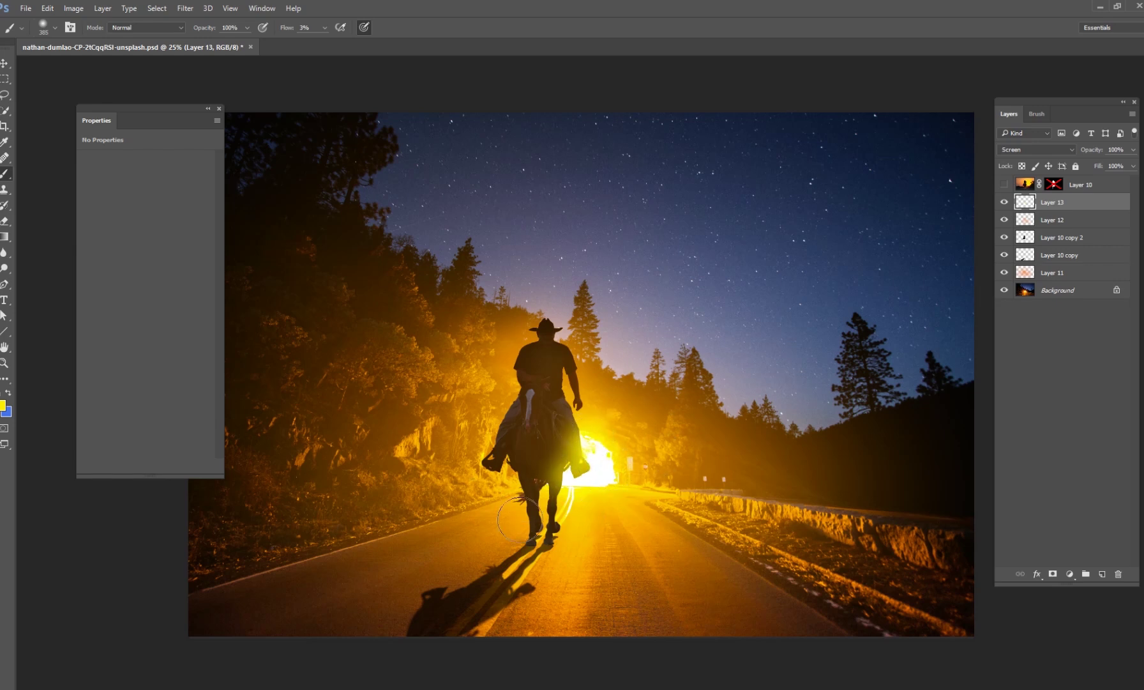
click(1052, 573)
key(d)
key(x)
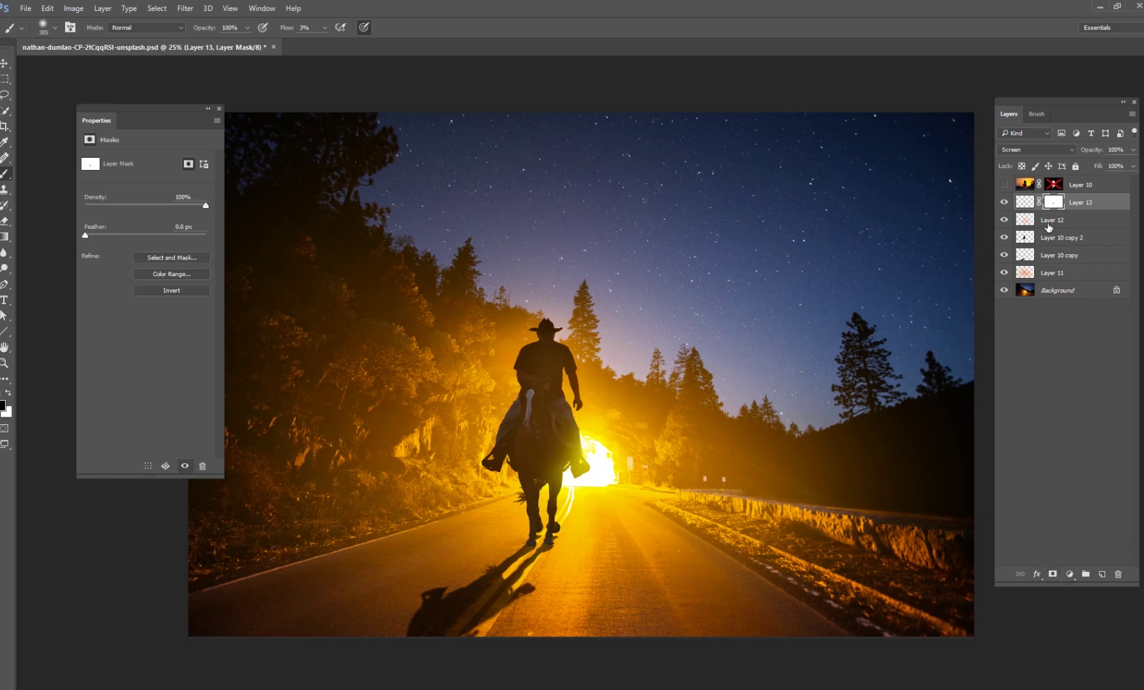
click(1005, 202)
click(1005, 202)
mouse_move(550, 470)
mouse_down()
mouse_move(602, 445)
mouse_move(575, 482)
mouse_up()
Select the Background layer and compare the composite with the original sunset photo on Layer 10, as well as with Layer 11 on and off
click(1050, 293)
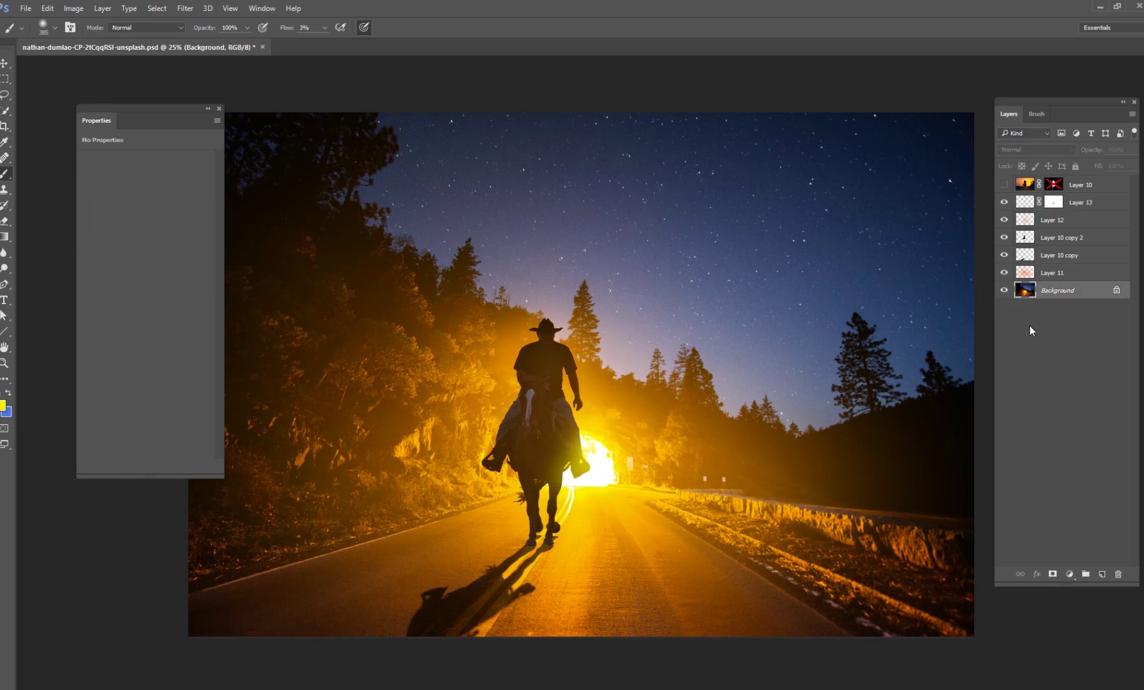
click(1004, 183)
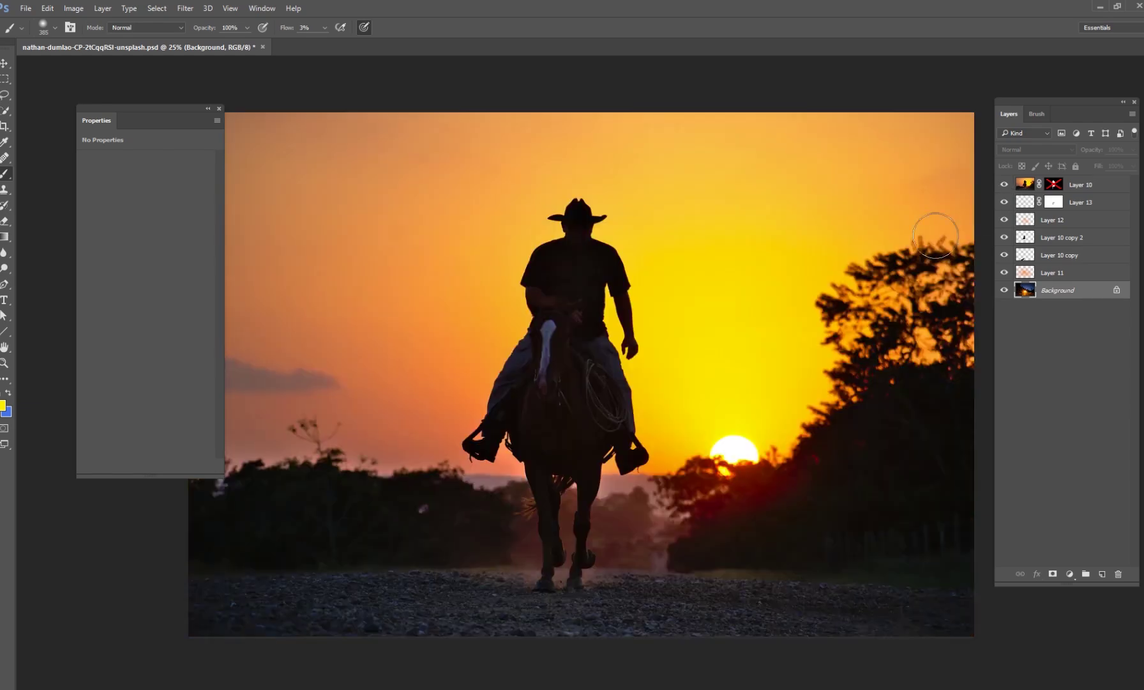
click(1004, 185)
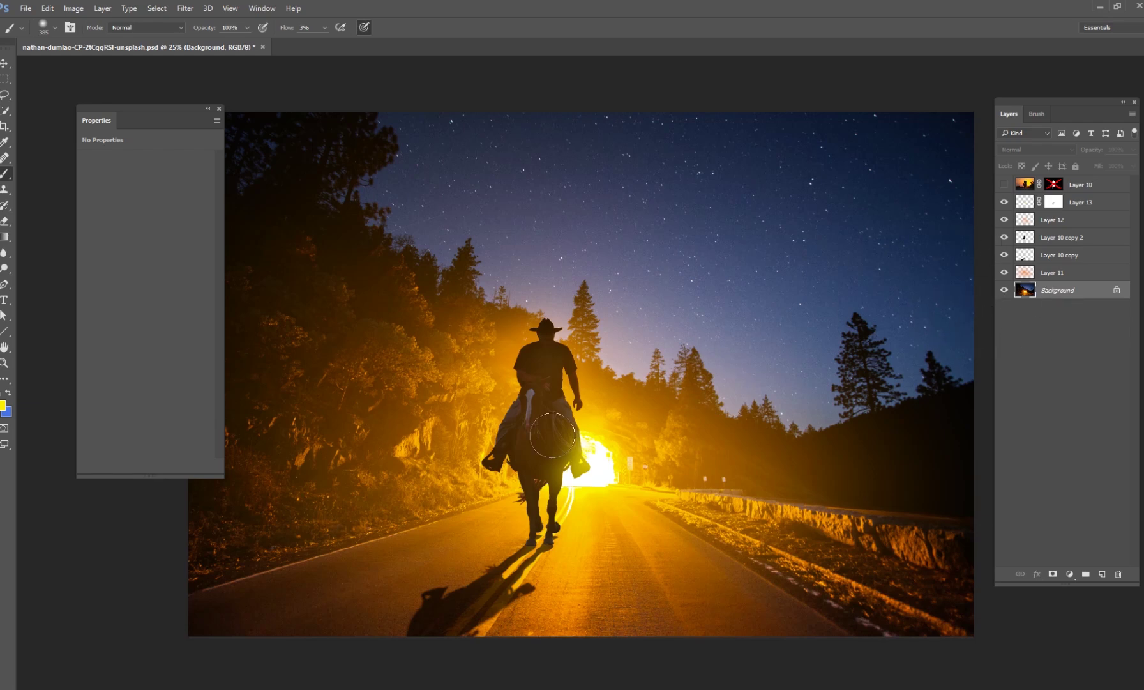
click(1004, 184)
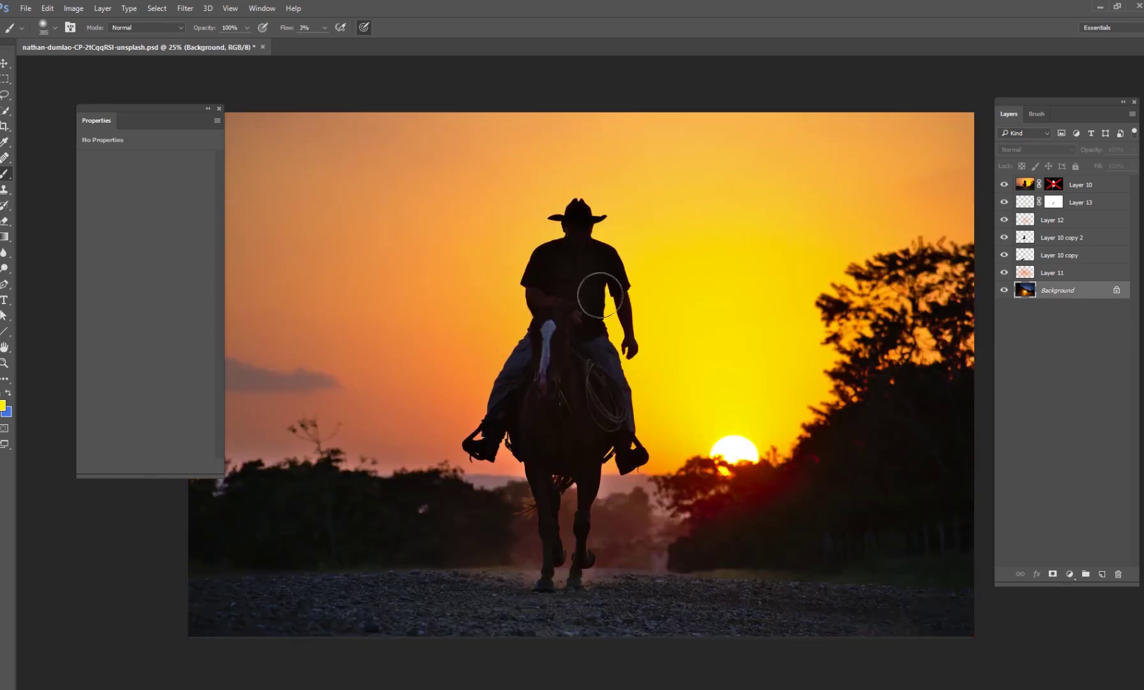
click(1004, 184)
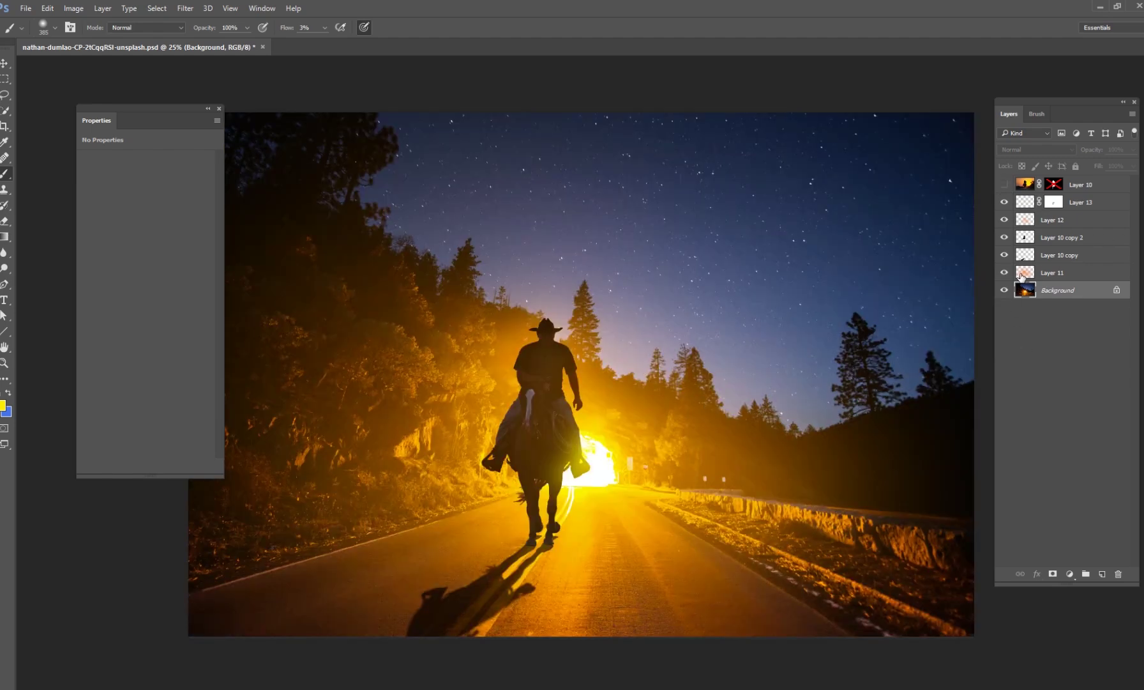
click(1004, 273)
click(1004, 273)
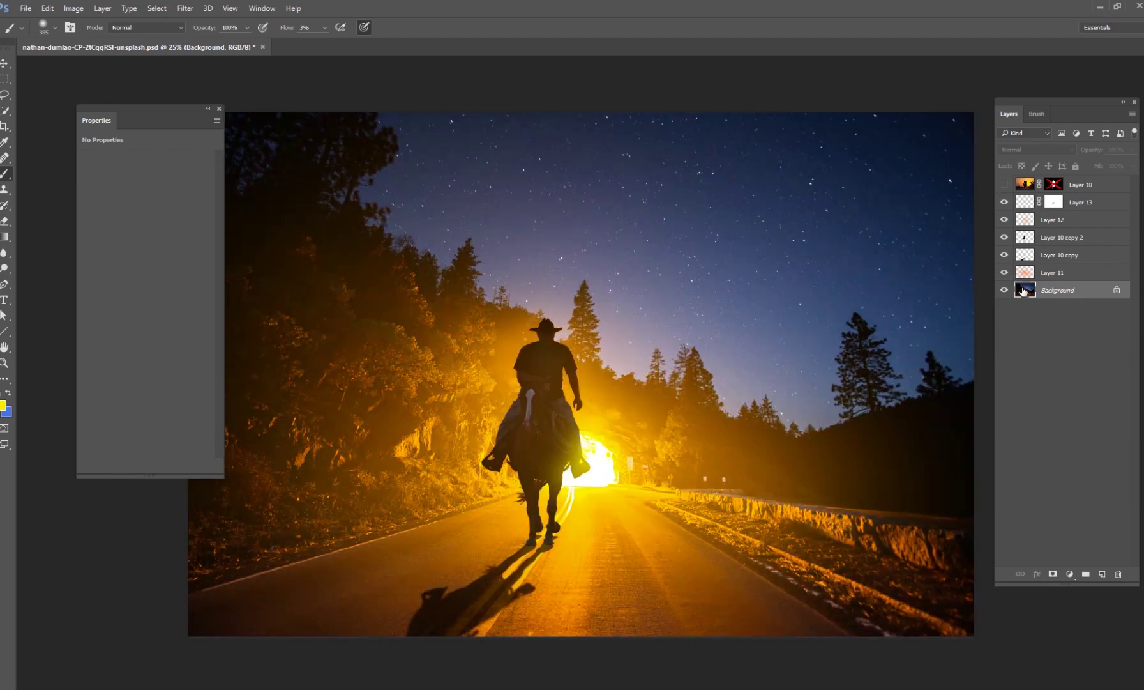